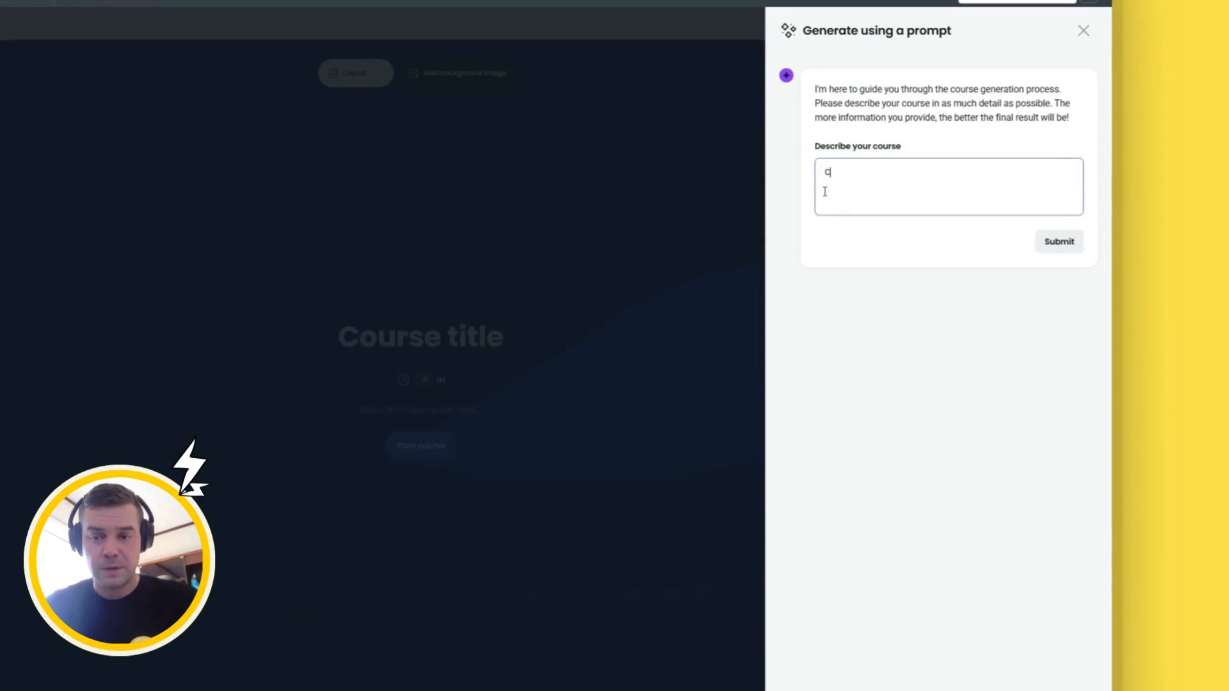
Step: Describe the course: "Create some pre-reading content for a first aid course. The course is aimed at beginners, who have no or little prior knowledge of first aid."
text(re-)
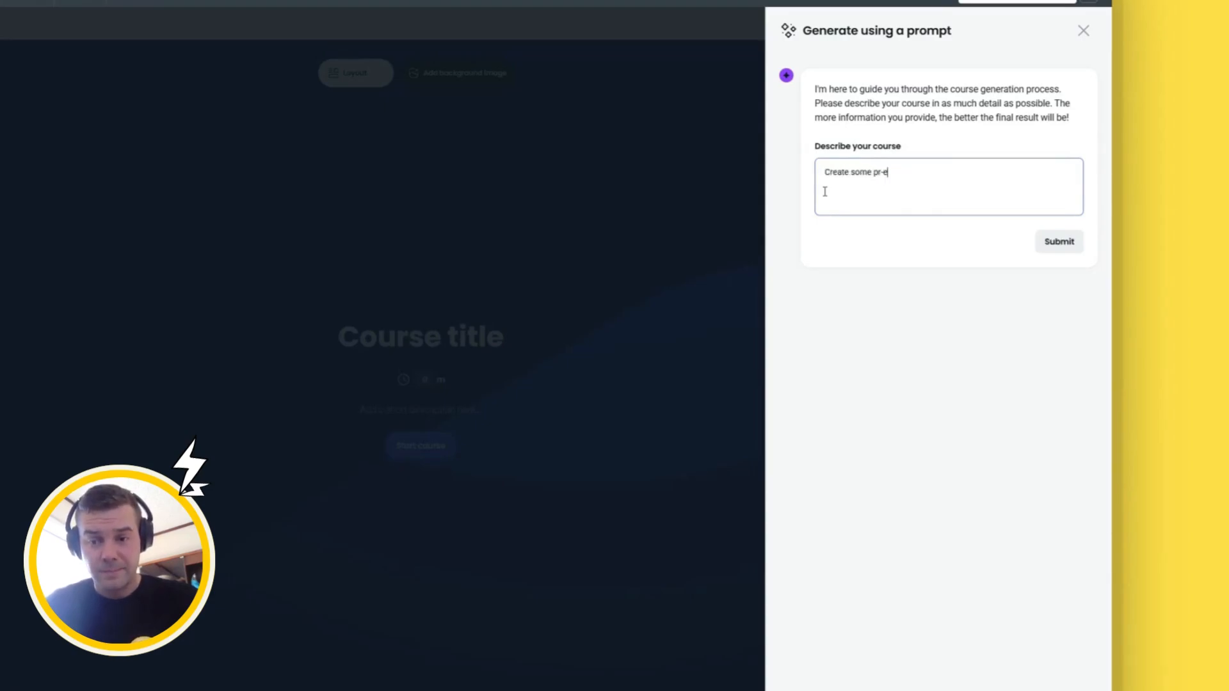
text(reading conte)
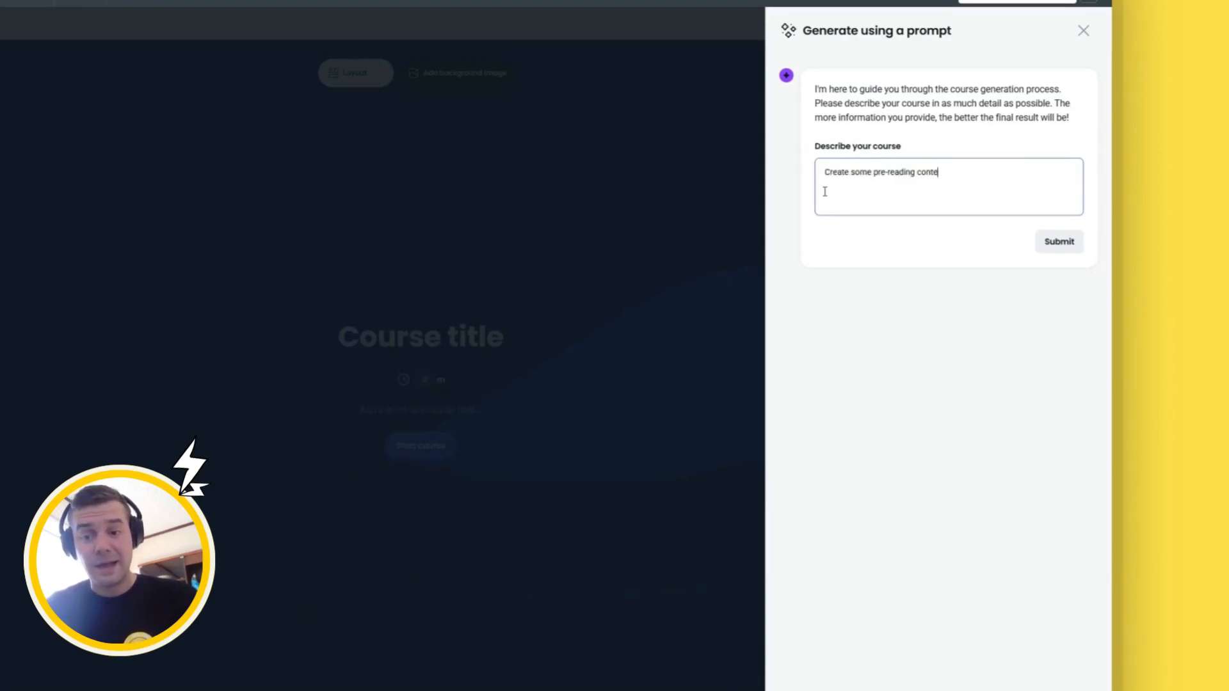
text(nt for a f)
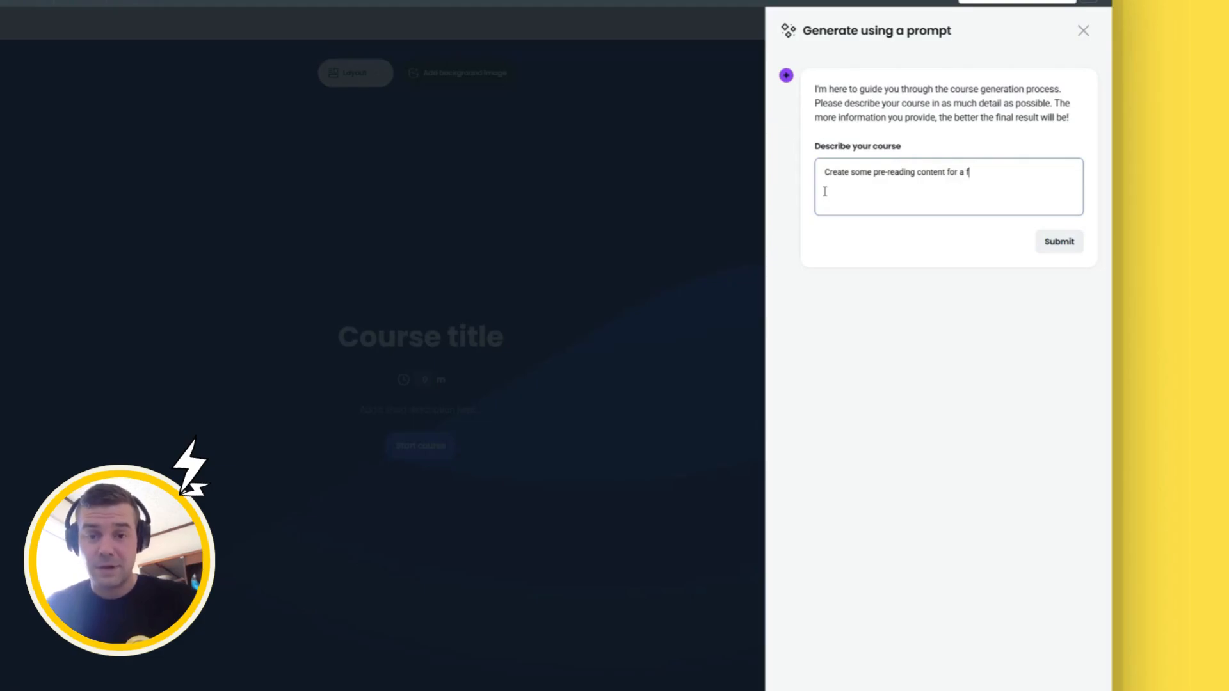
text(irst aid course)
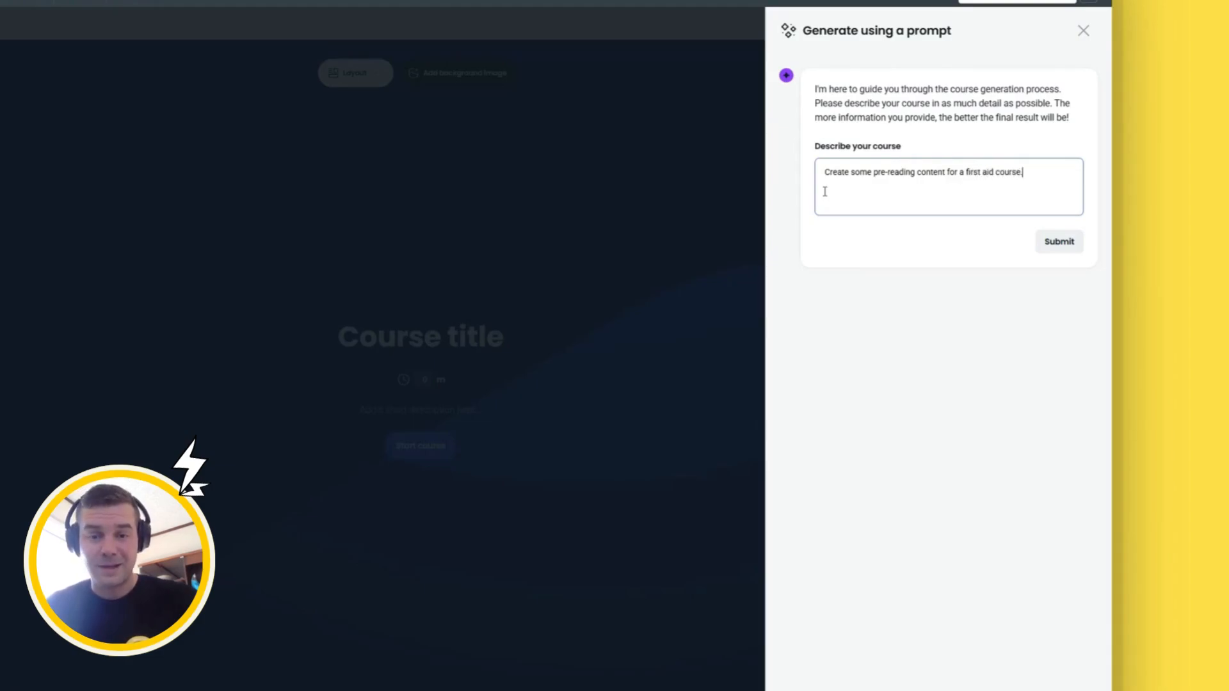
text(. The course is aimed at be)
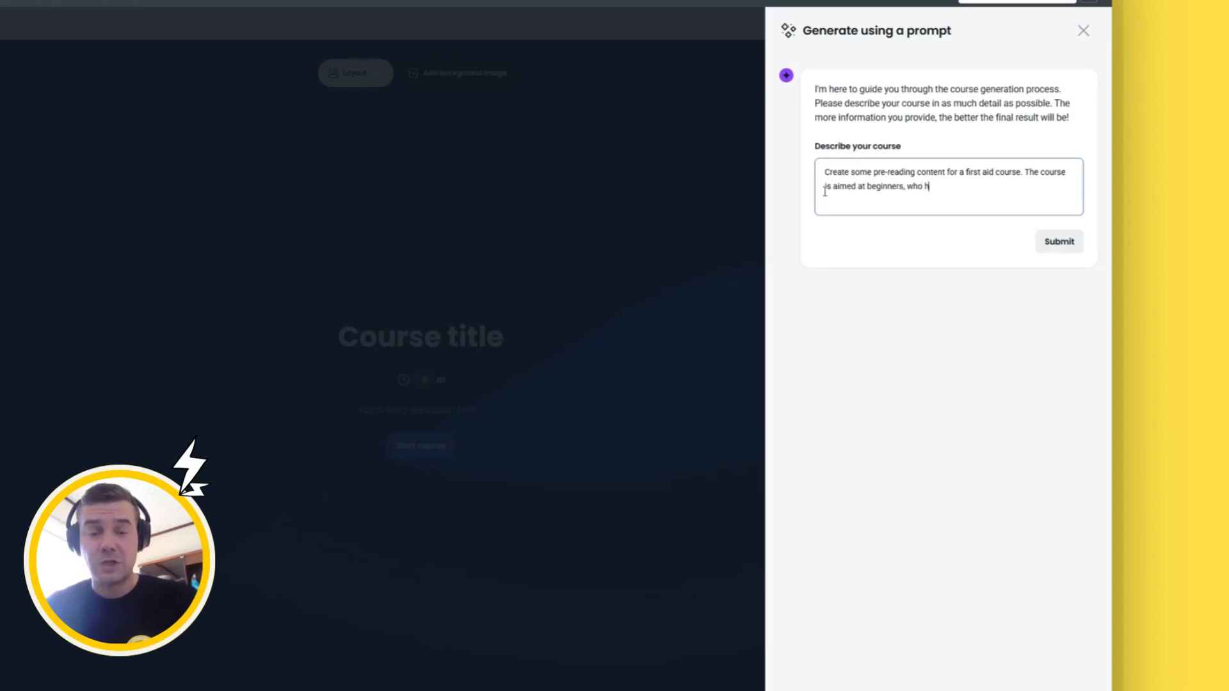
text(ginners, who have no or lit)
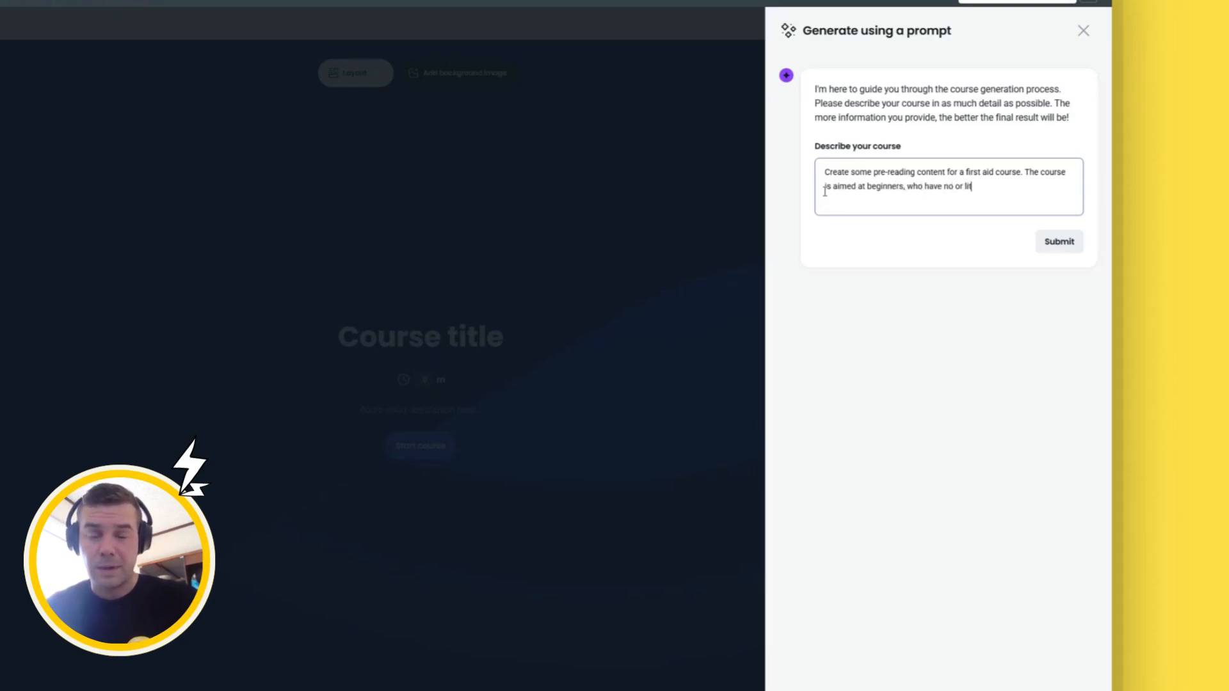
text(tle prior knowledge of first a)
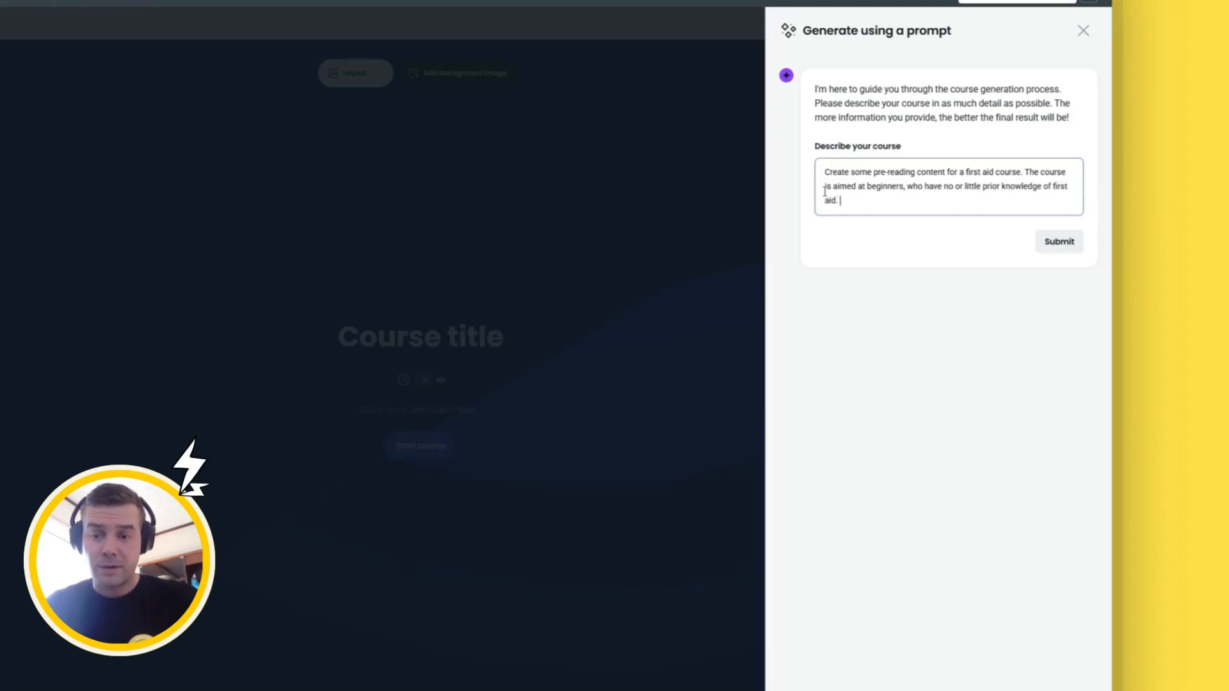
Step: Add "Please focus on the pre-reading aspect that informs the learner what the course will cover in the face-to-face section" and submit the prompt
text(id. Please focus on the pr)
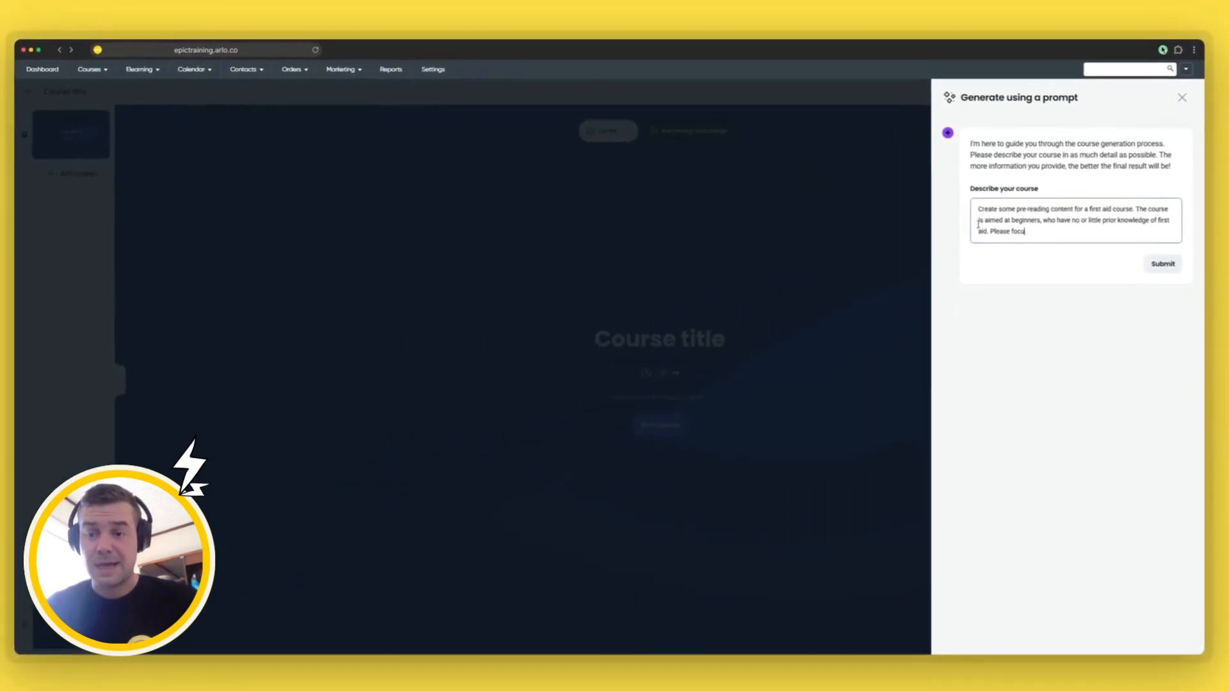
text(e)
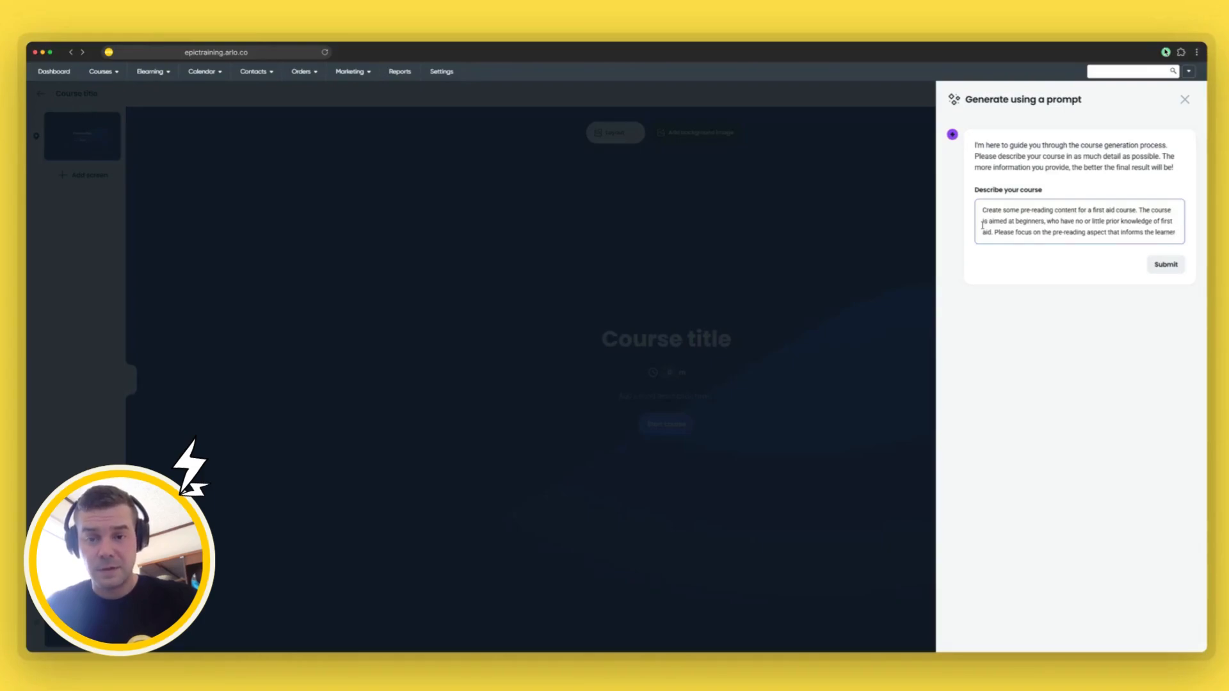
text(what the course will cover in th)
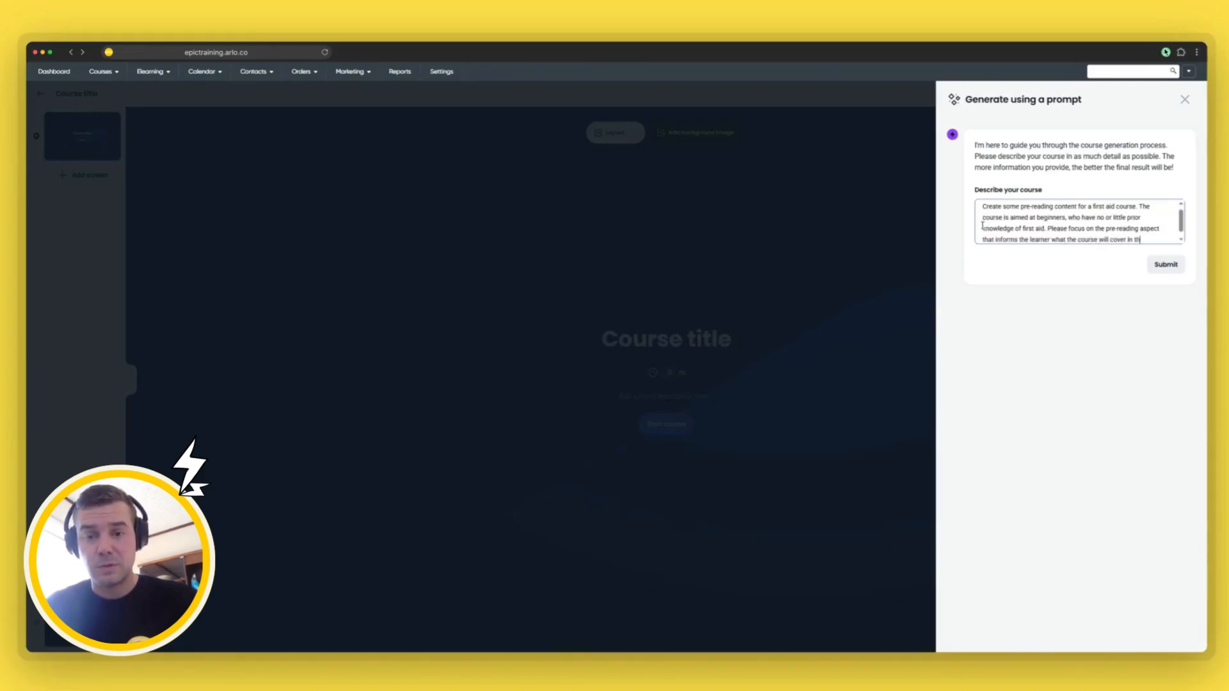
text(-face section)
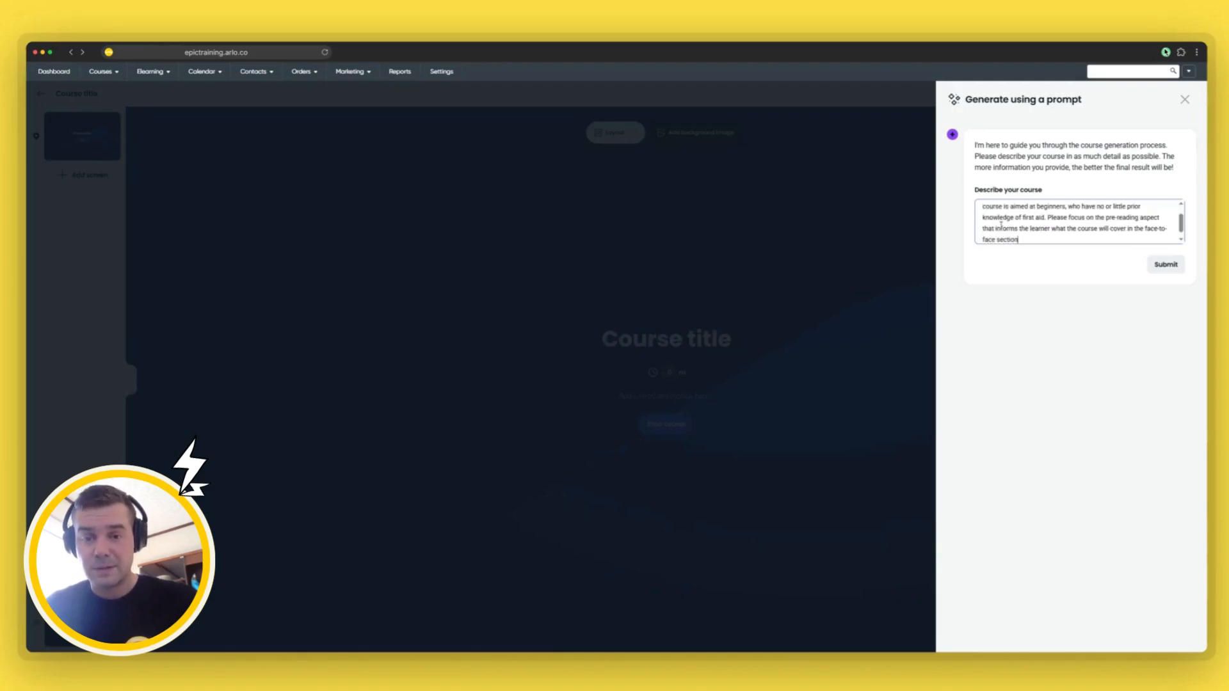
click(1166, 265)
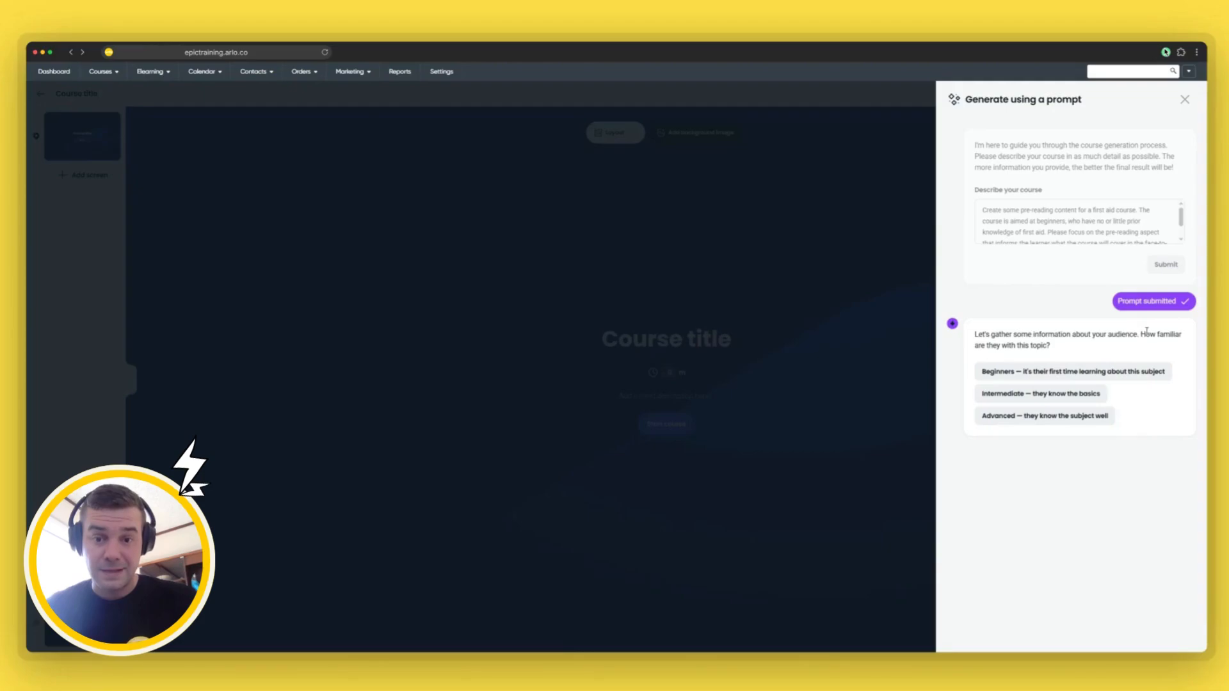
Step: Answer with Beginners, Individuals interested in learning basic first aid, English, Informal & Conversational and 4-6 screens, and generate the course outline
click(1035, 376)
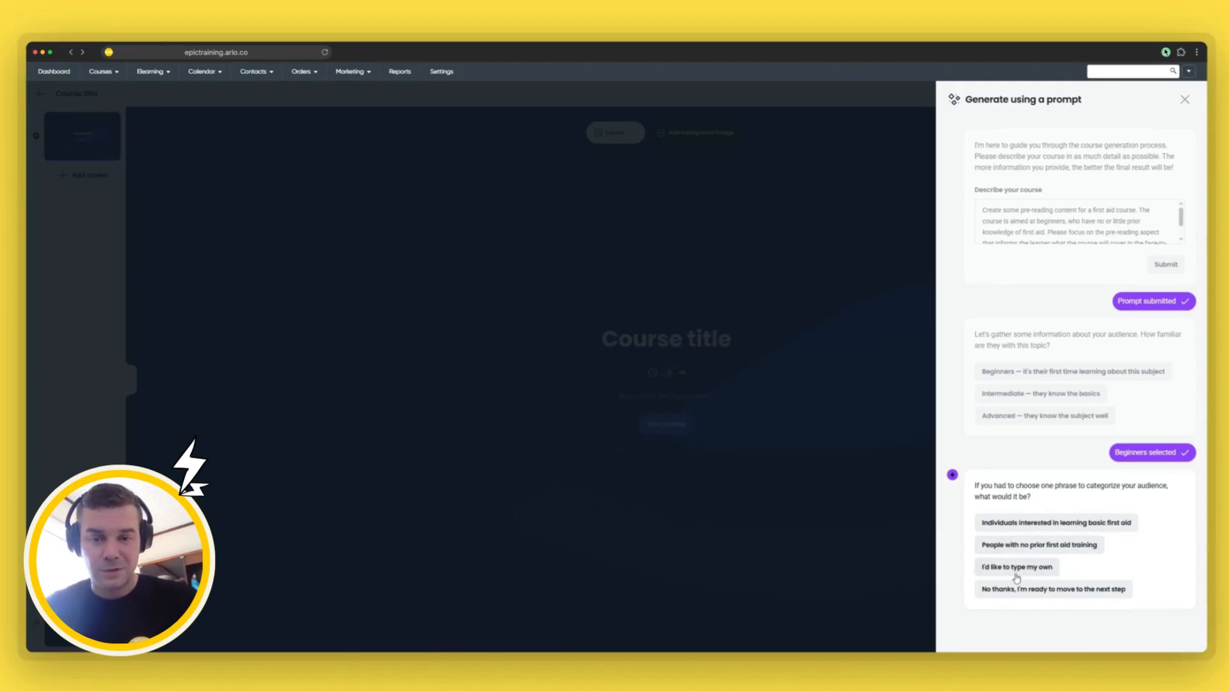
click(1027, 529)
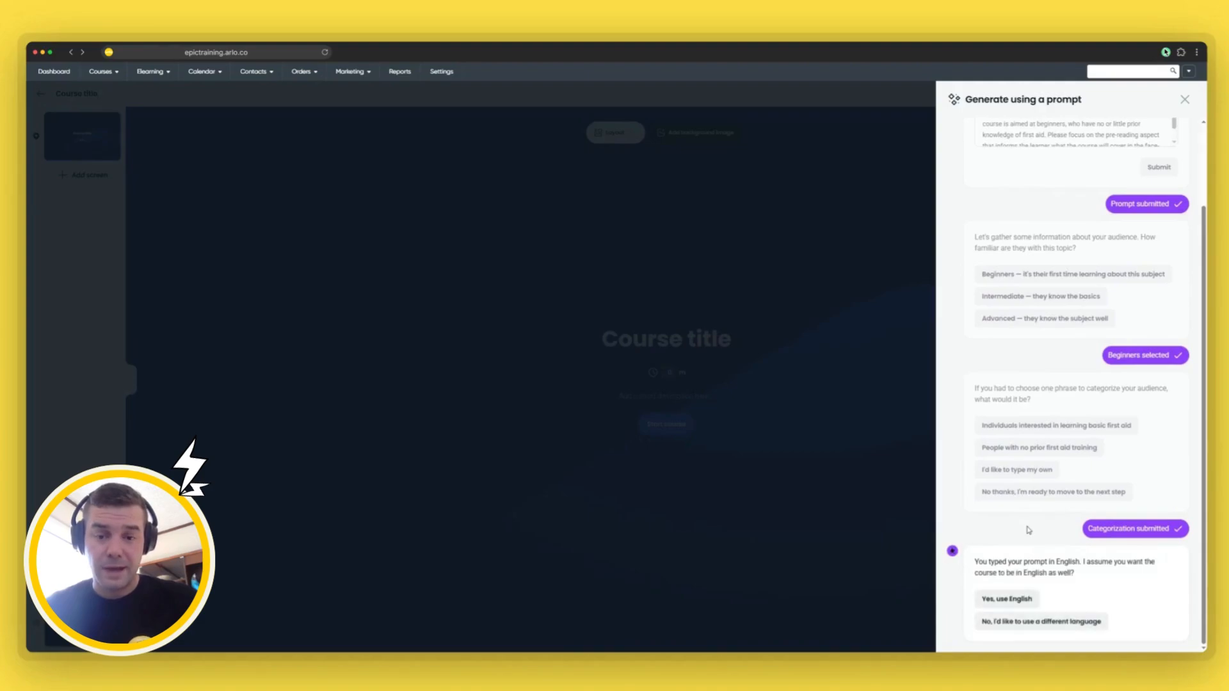
click(1026, 598)
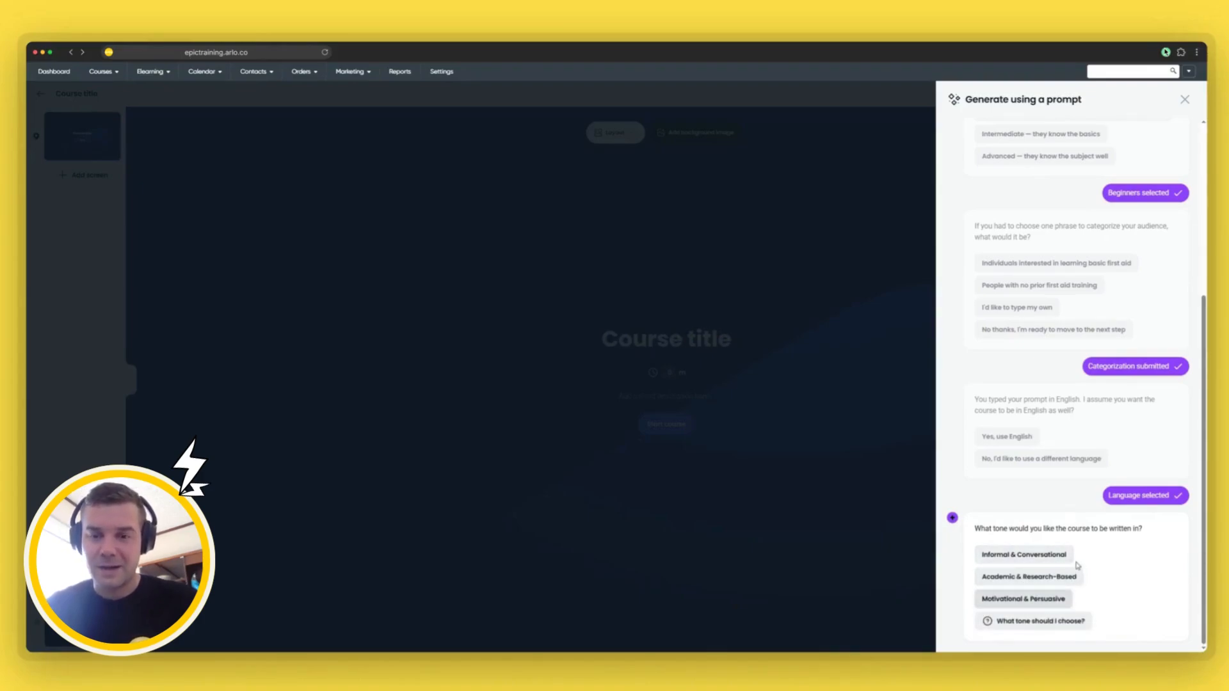
click(1042, 558)
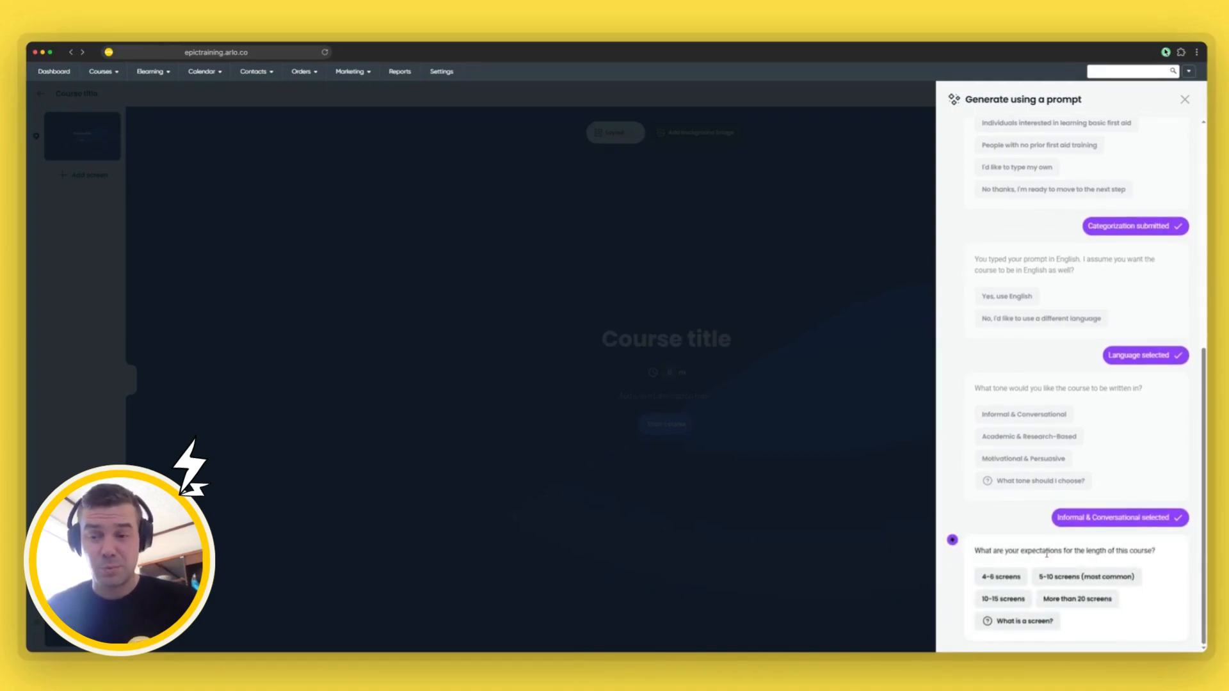
click(1004, 578)
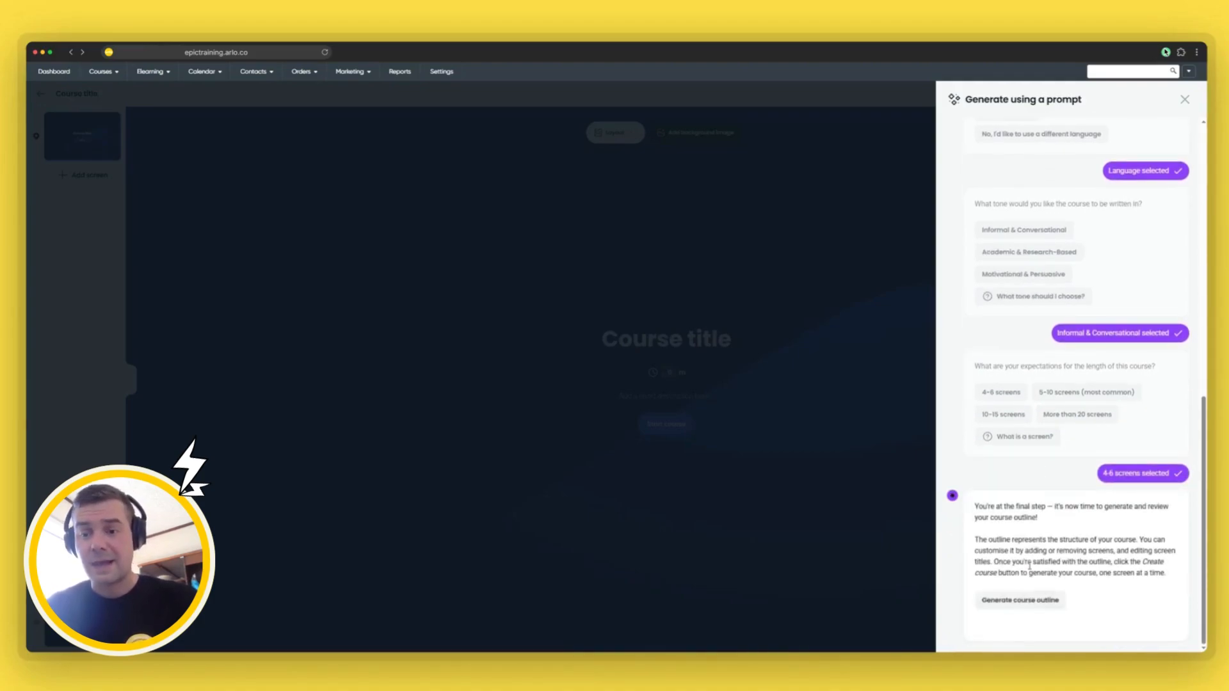
click(1019, 599)
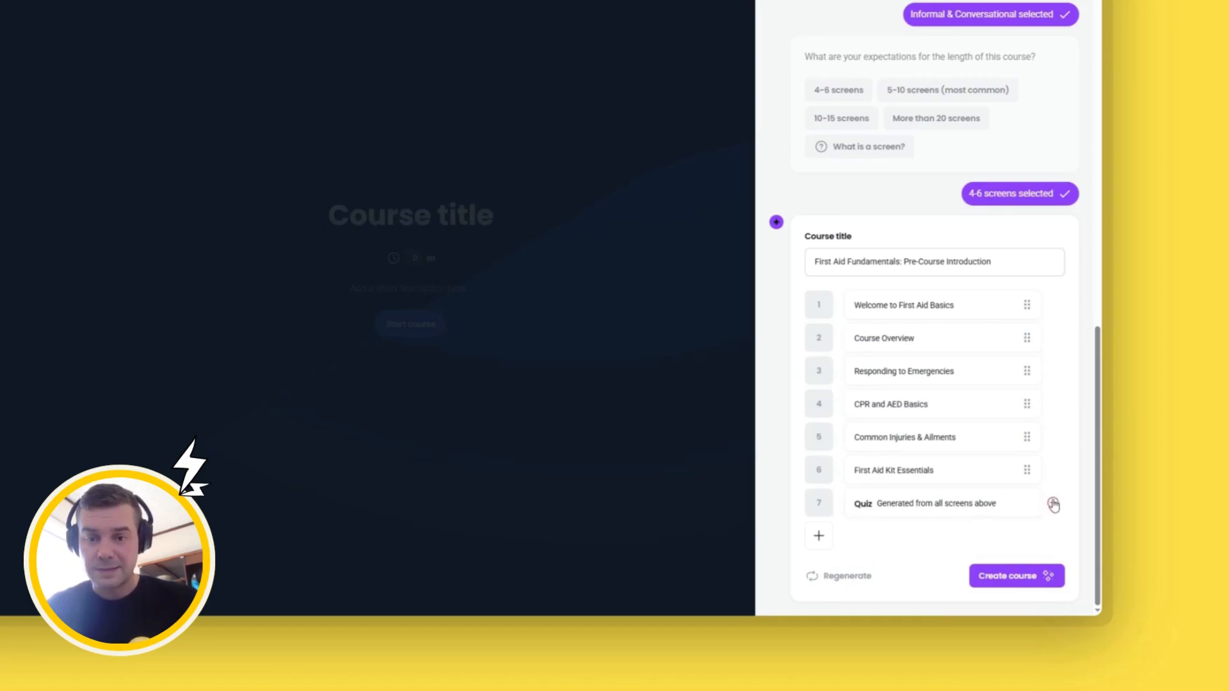
Step: Remove the Quiz and First Aid Kit Essentials screens from the outline and create the course
click(1053, 503)
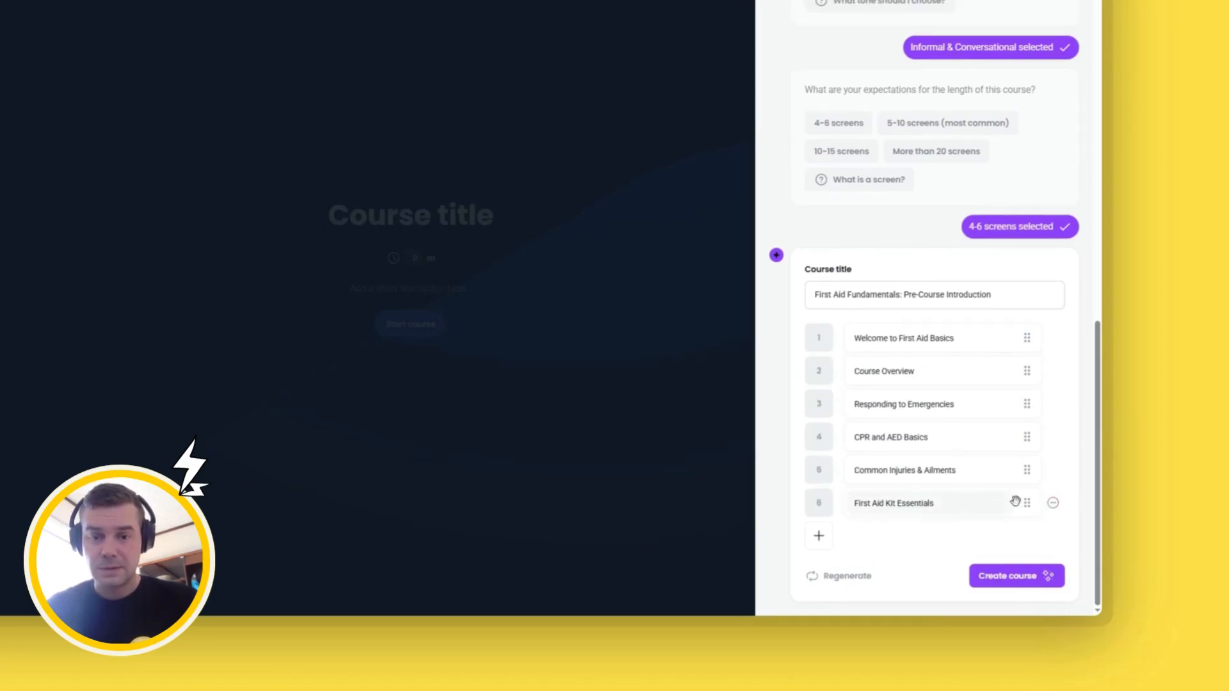
click(1053, 505)
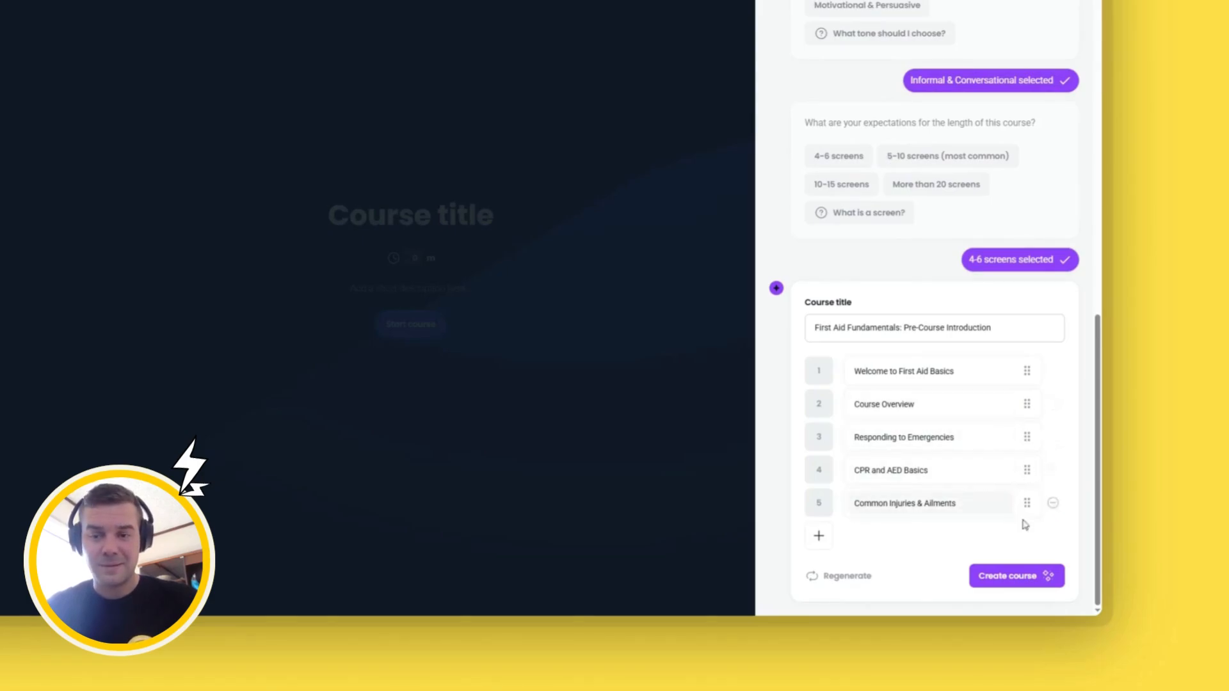
click(1031, 578)
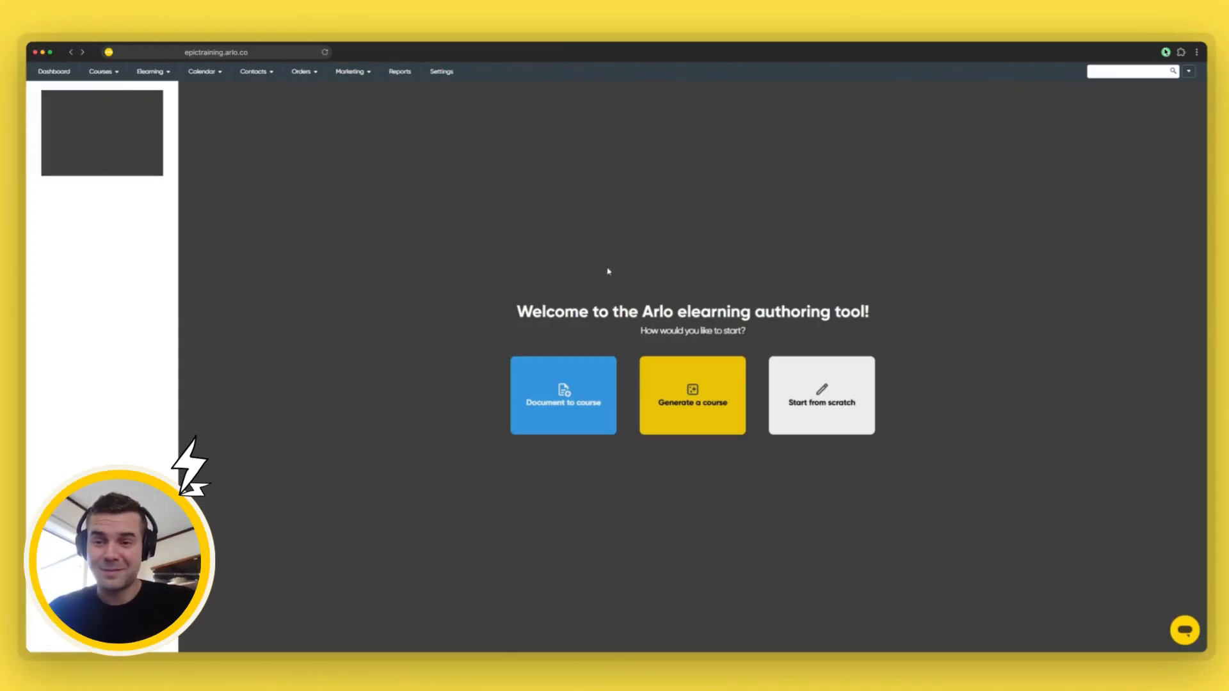
Step: Start another generated course, opening its description with "Inbetween my face-to-face course, I'd like to show my learners some flashcards."
click(673, 385)
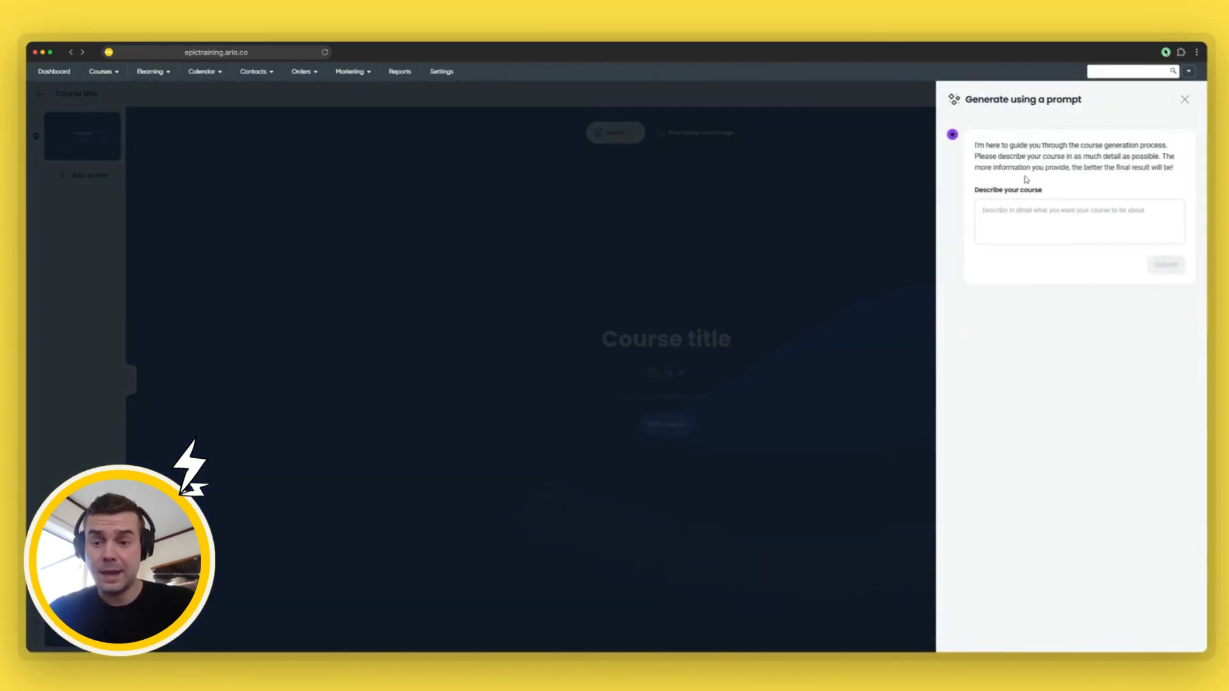
click(1013, 216)
text(Inbetween my face-to)
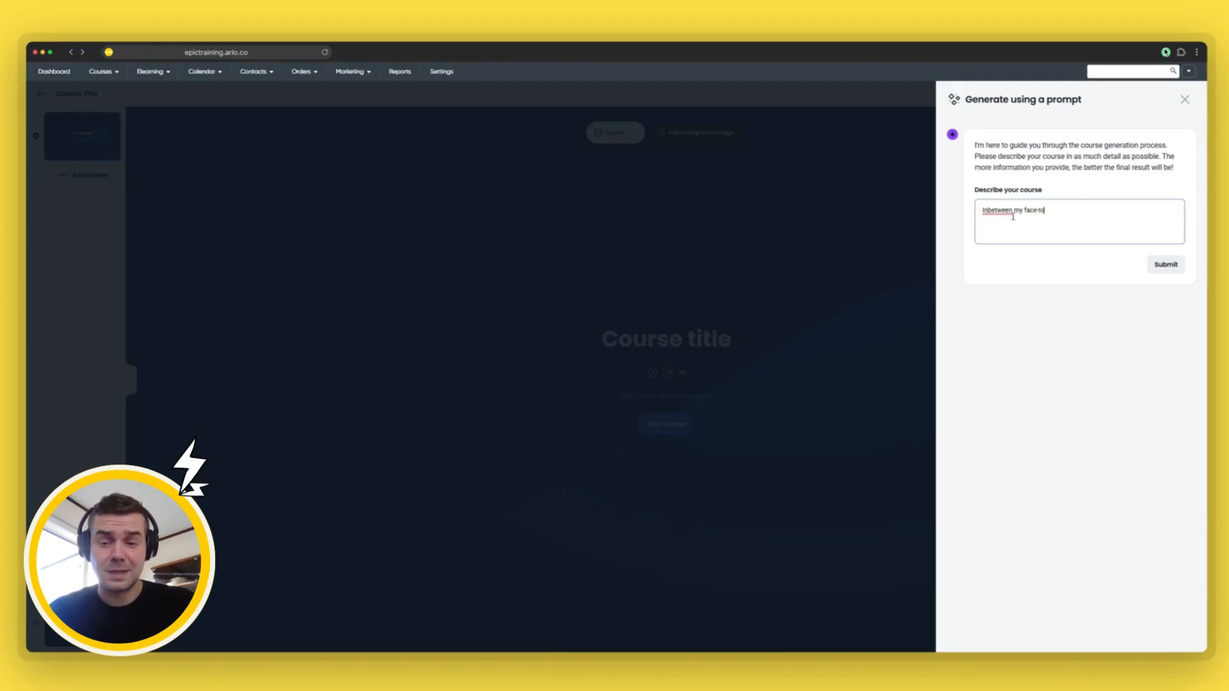
text(-face)
text( course, )
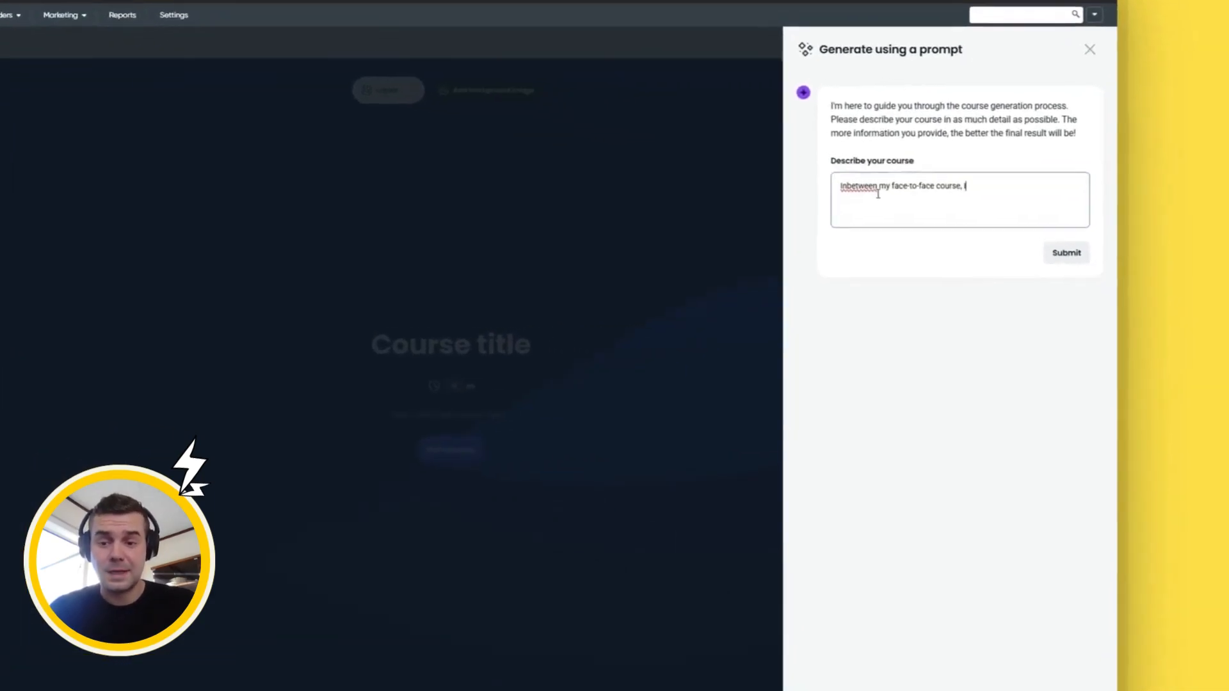
text(I'd like)
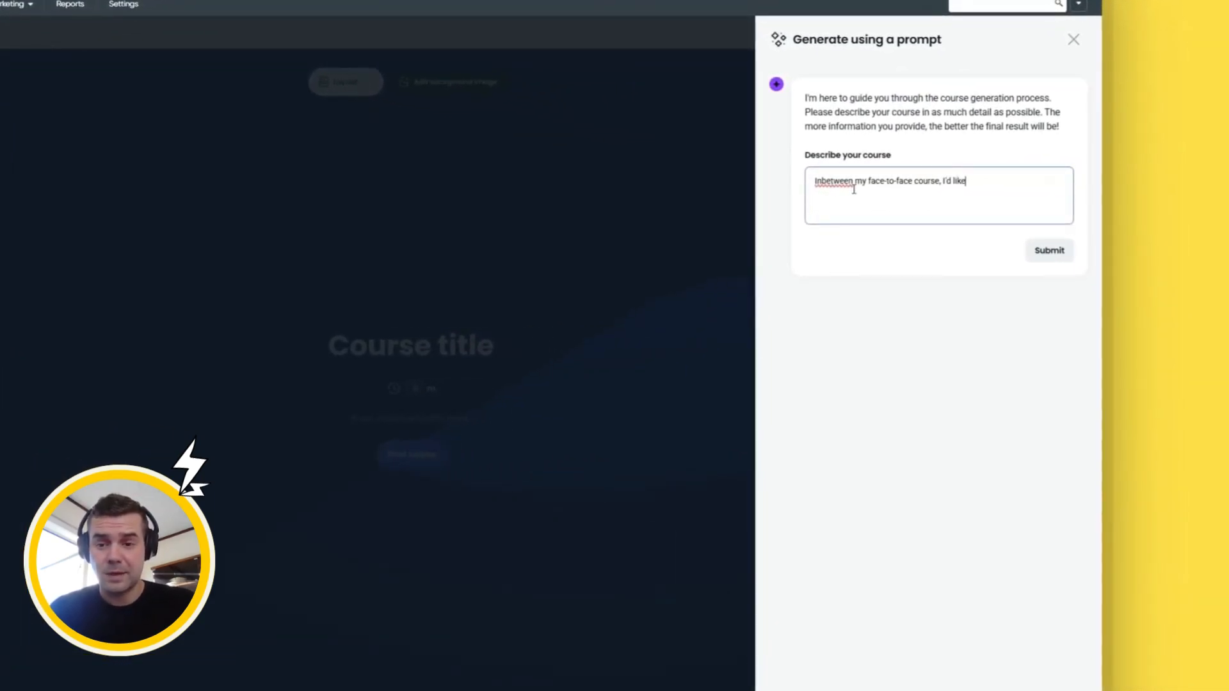
text( to show )
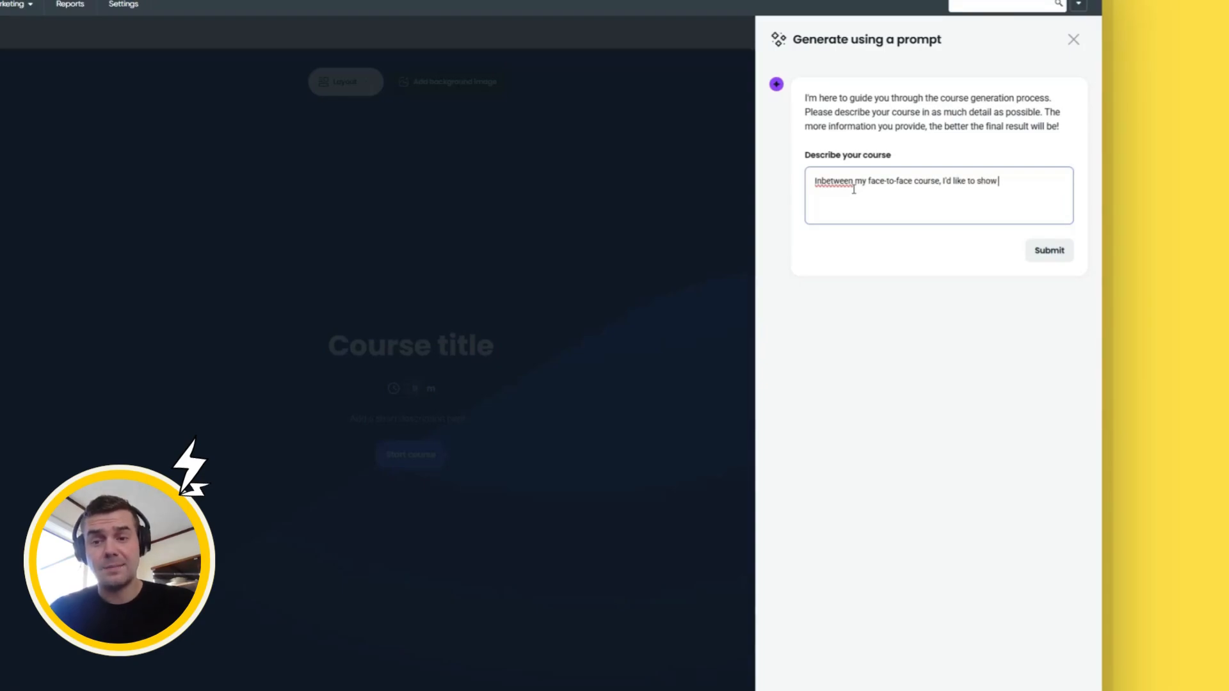
text(my learners so)
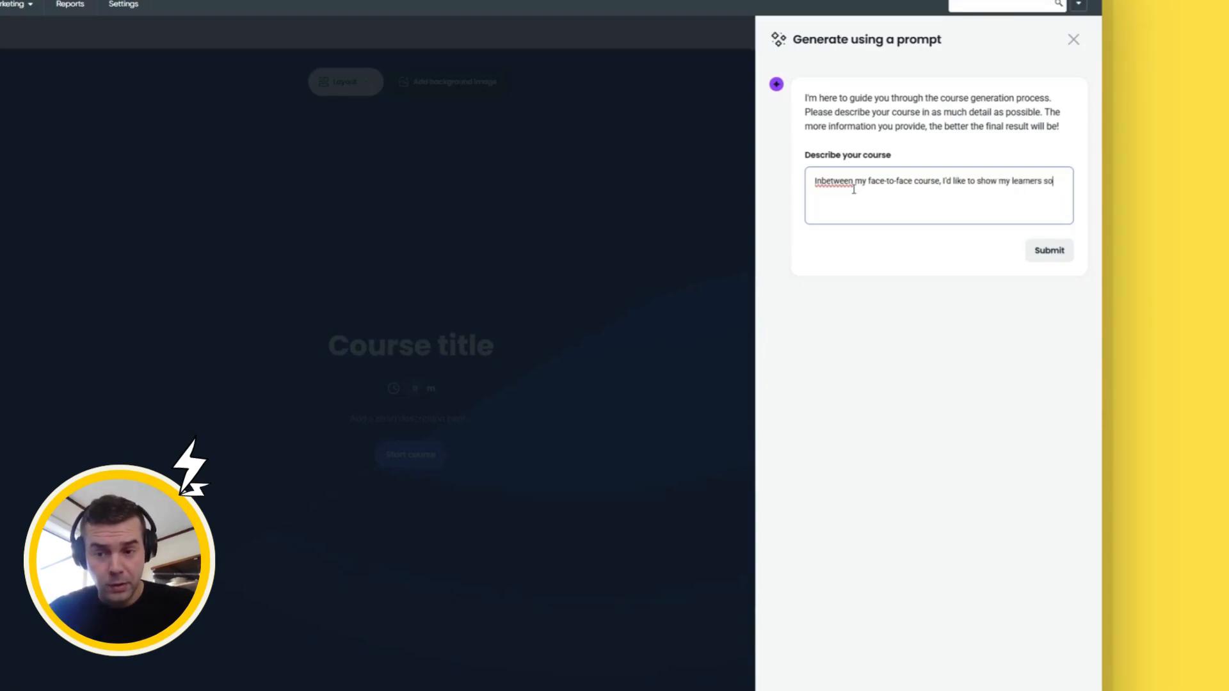
text(me flashcards. The)
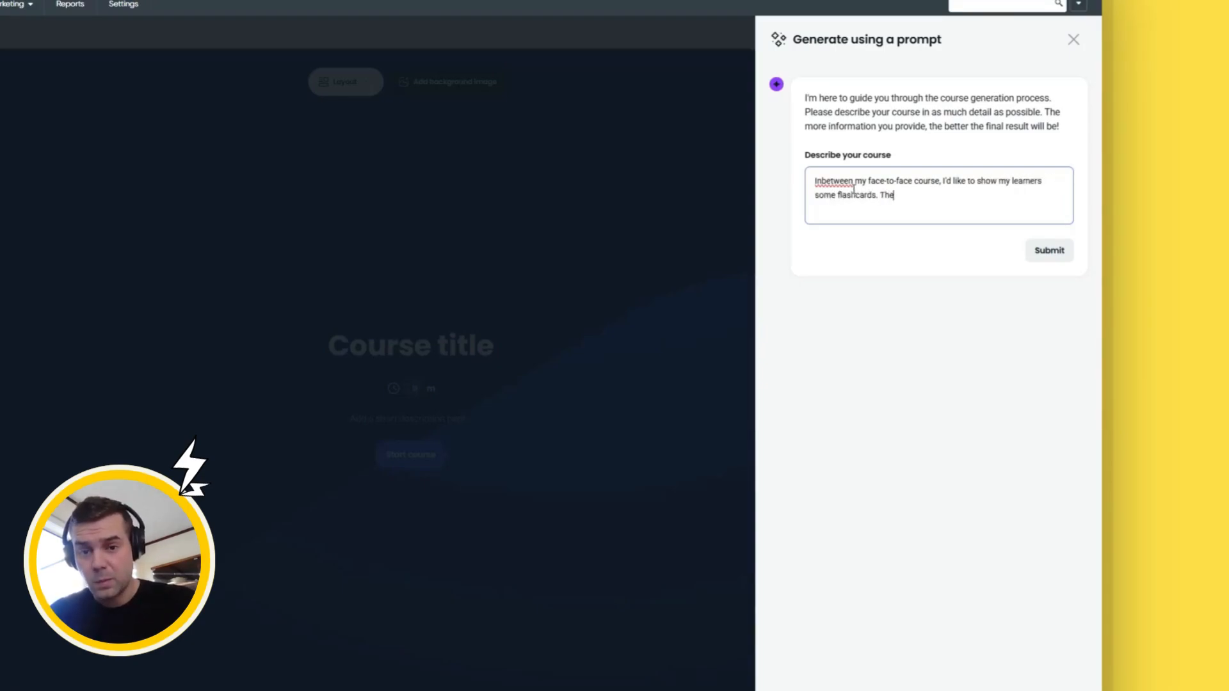
Step: Continue the flashcard course description with "The course is for first aid, aimed at beginners."
text( course is)
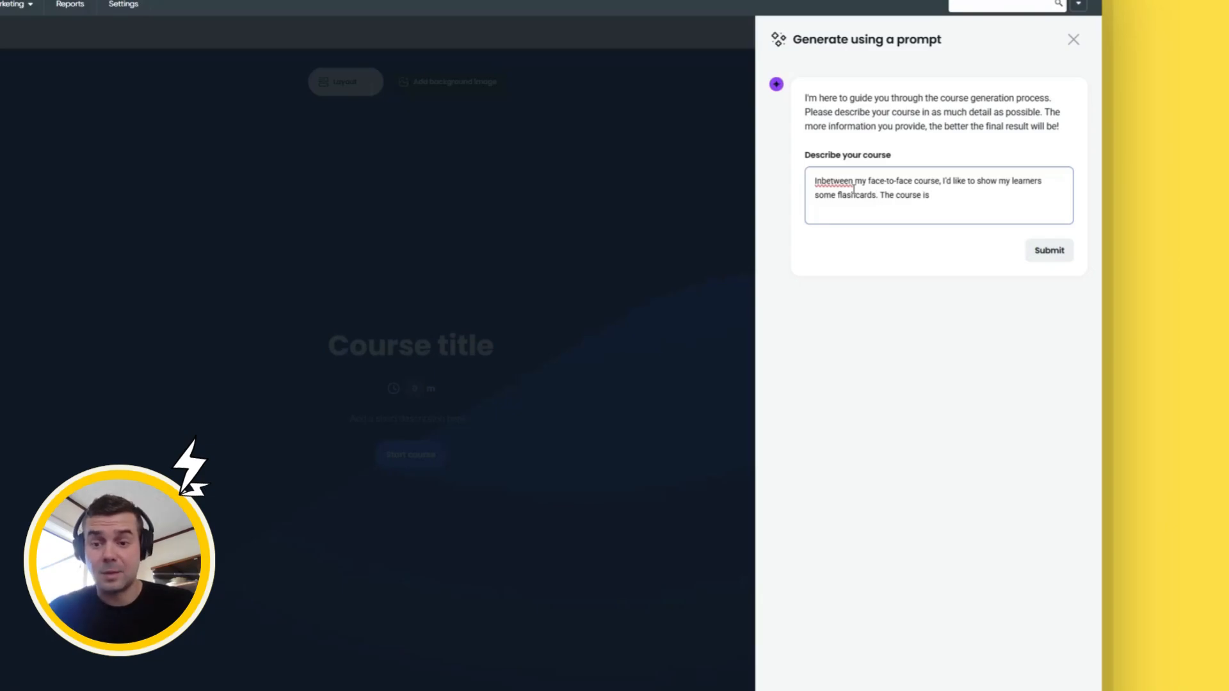
text( for first aid, a)
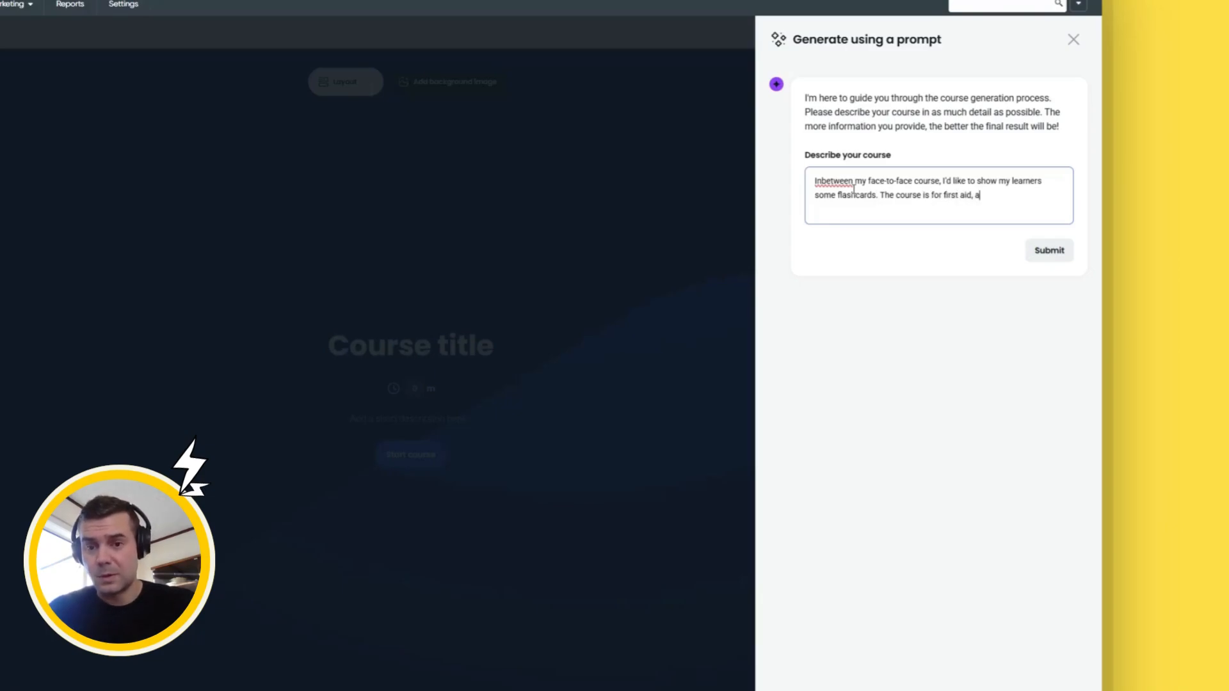
text(imed at beg)
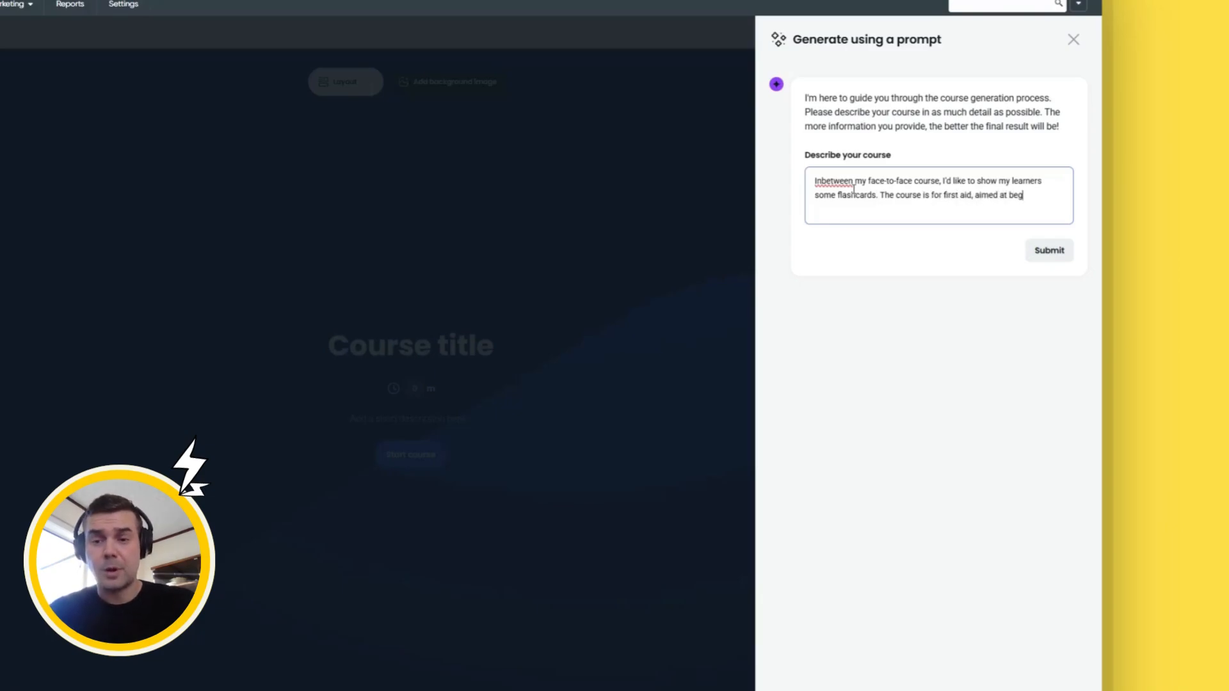
text(inners.)
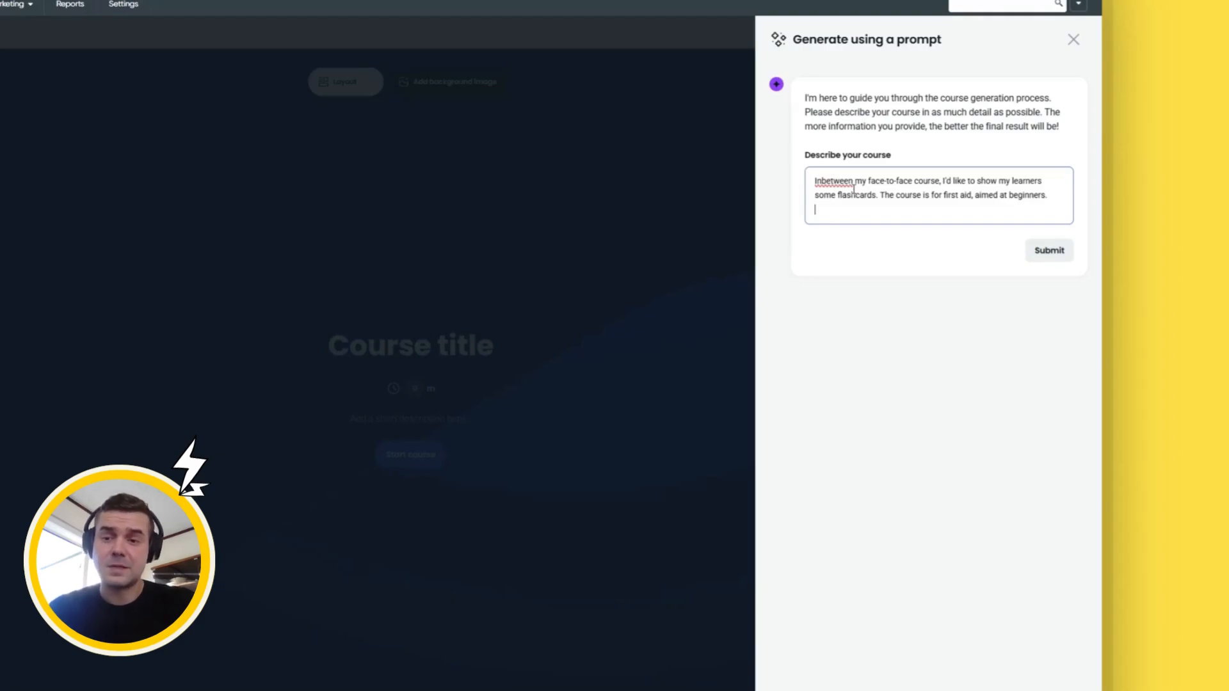
Step: Add a new paragraph to the course description: "Please only use flashcards, and include basic first aid information on them"
key(Return)
text(Please only u)
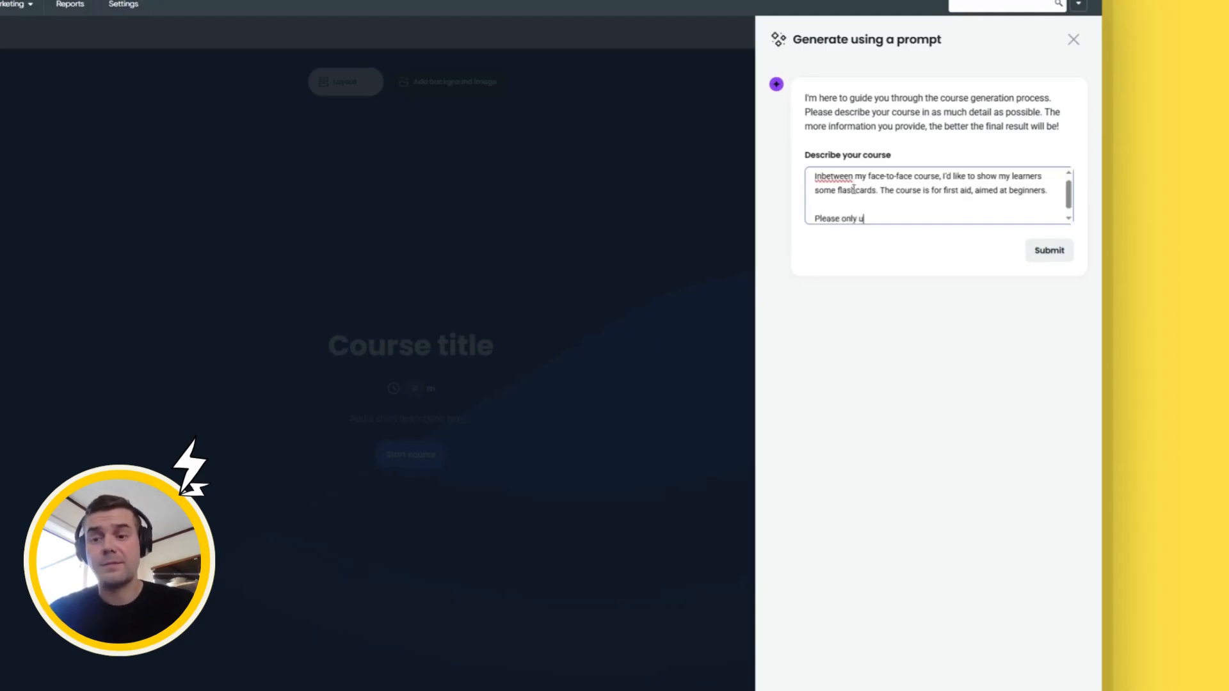
text(se flashcards, and sh)
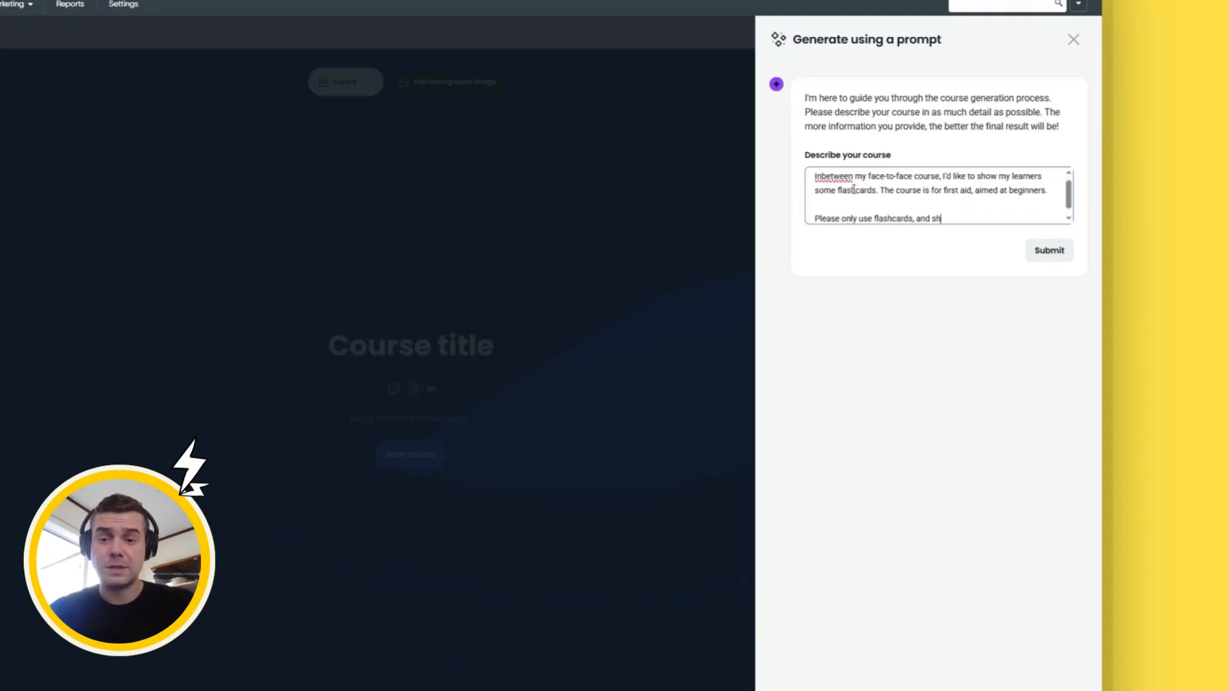
key(BackSpace)
key(BackSpace)
text(inc)
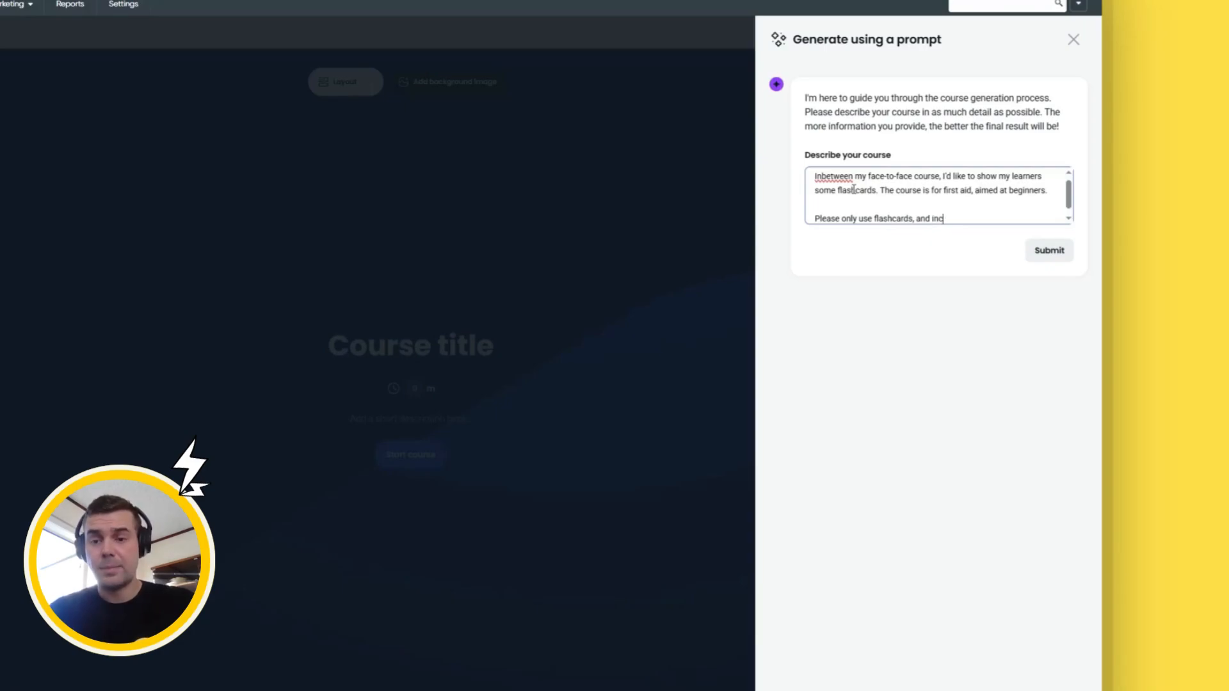
text(lude basic first ai)
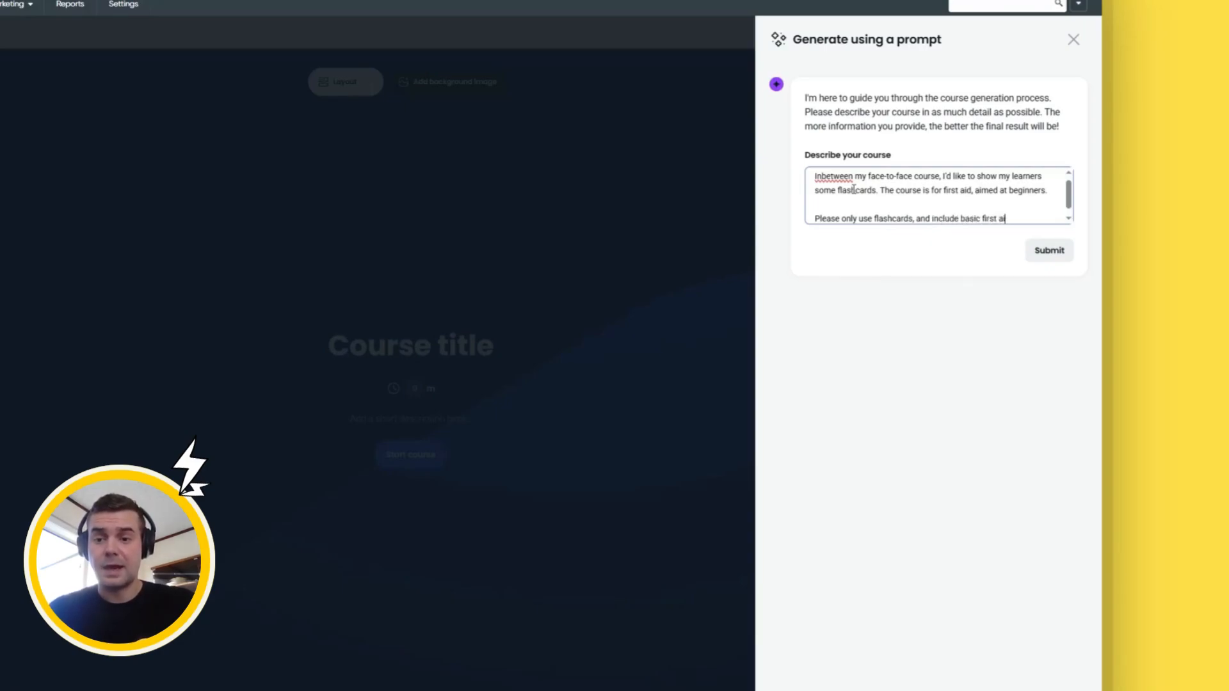
text(d information on them)
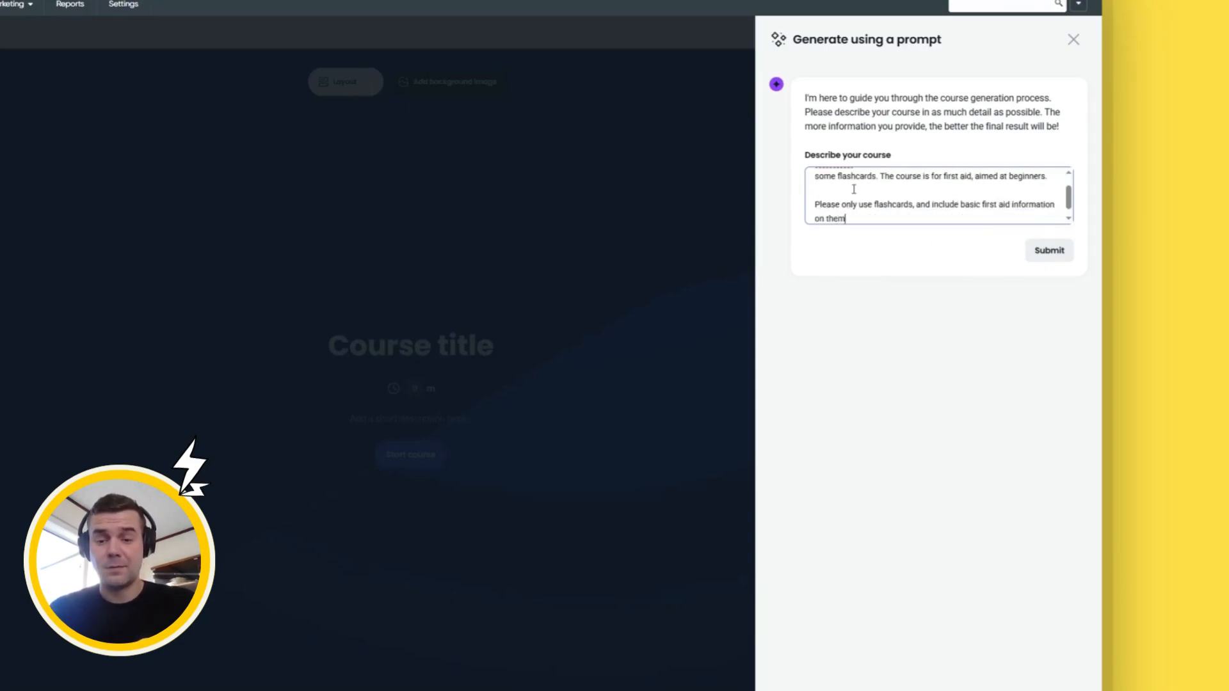
Step: Finish the description with the aim "to help retain a users knowledge" throughout the course, and generate the flashcard course for Beginners
text( to help re)
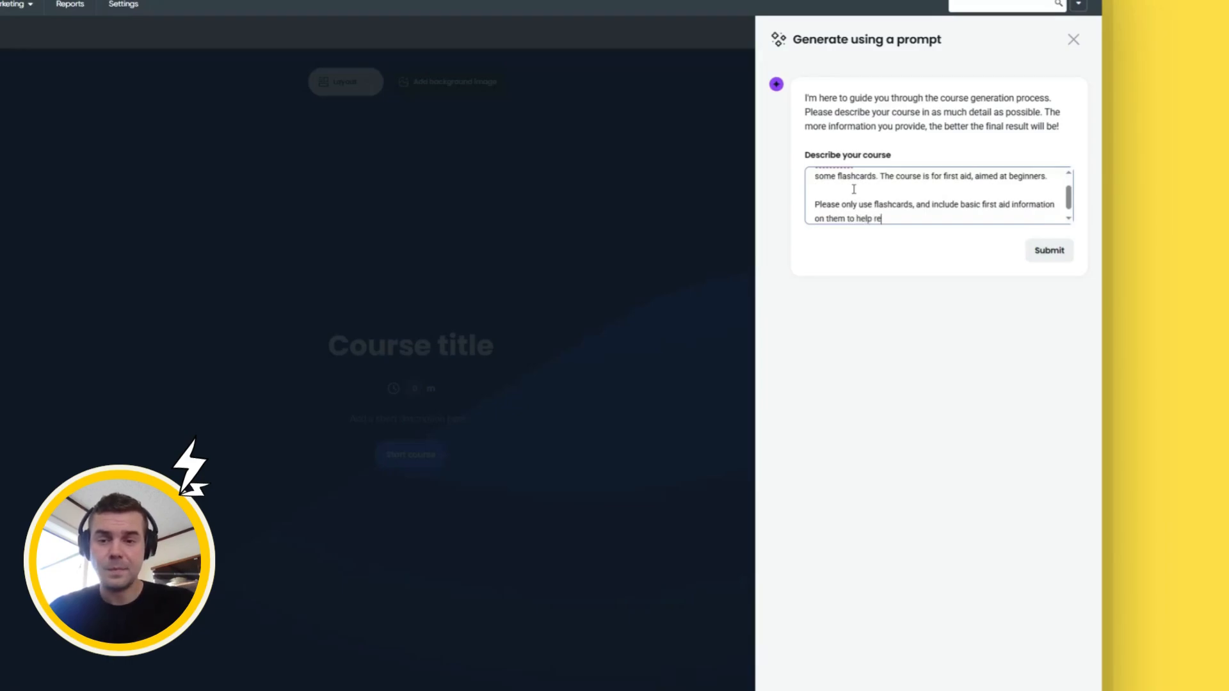
text(tain a users knwo)
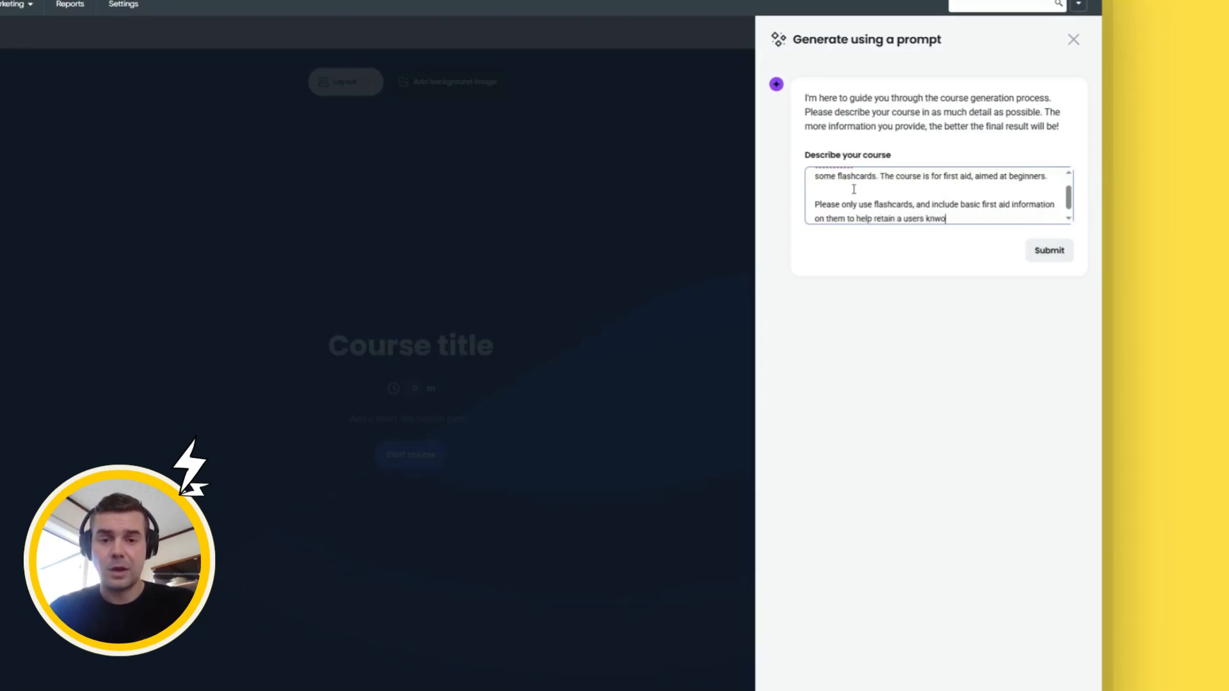
key(BackSpace)
key(BackSpace)
text(owledge thro)
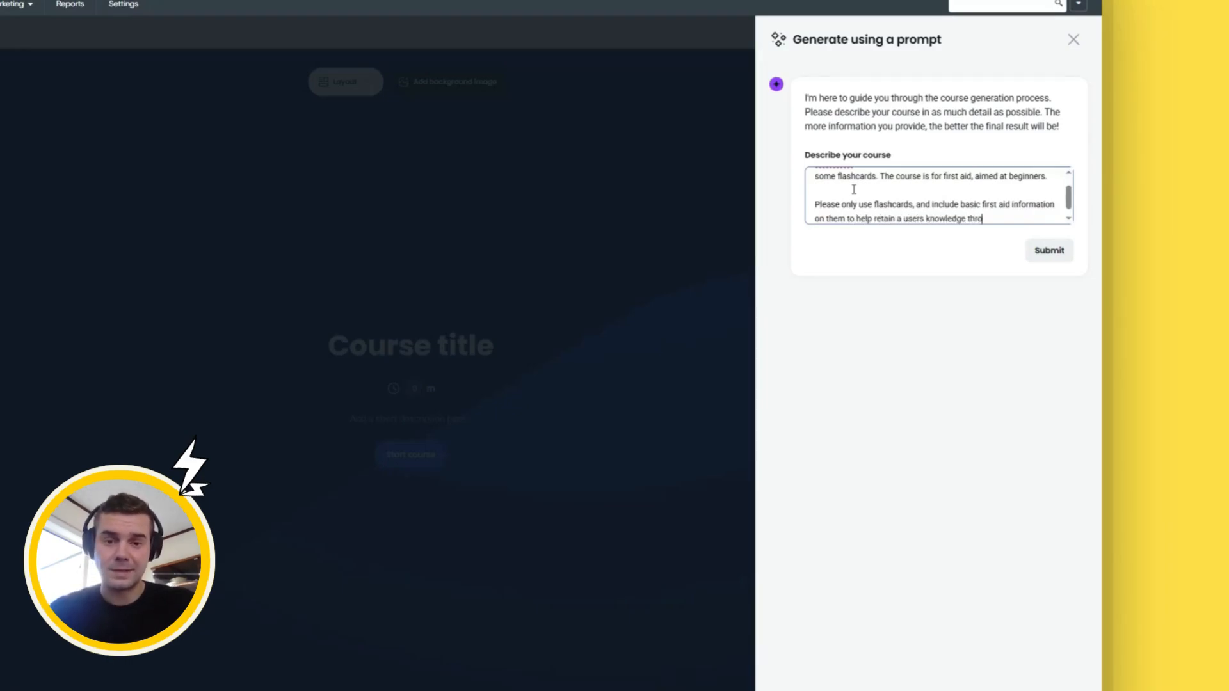
text(ughout the es)
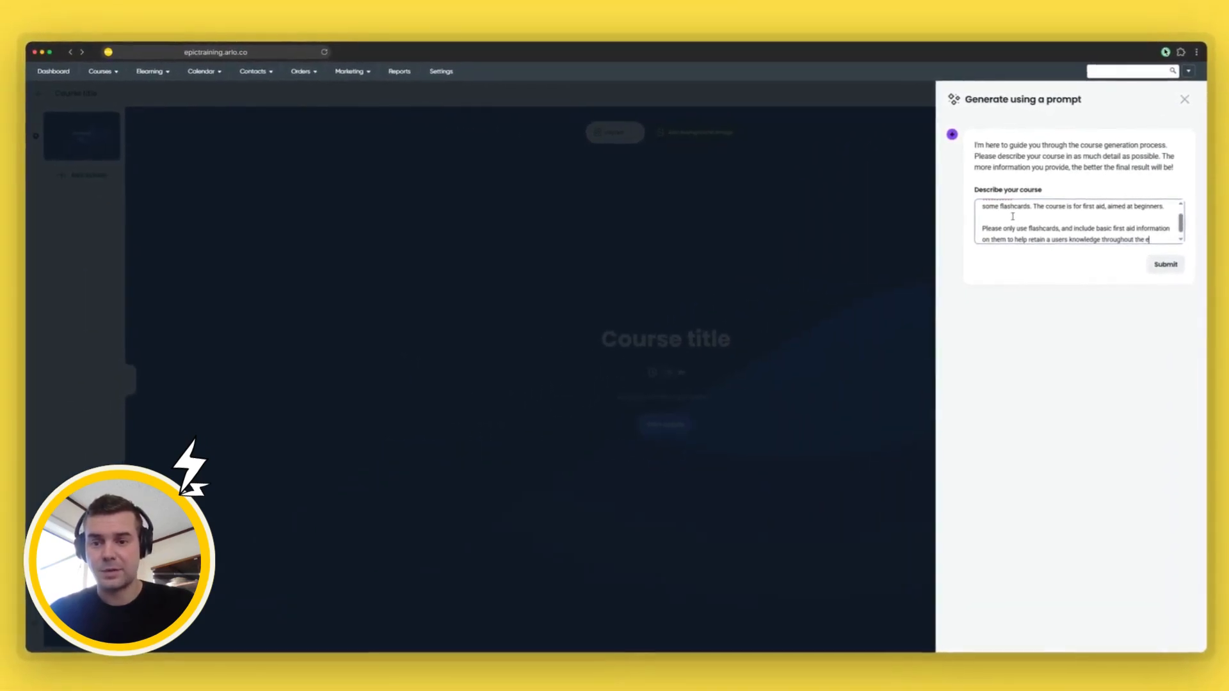
click(1166, 264)
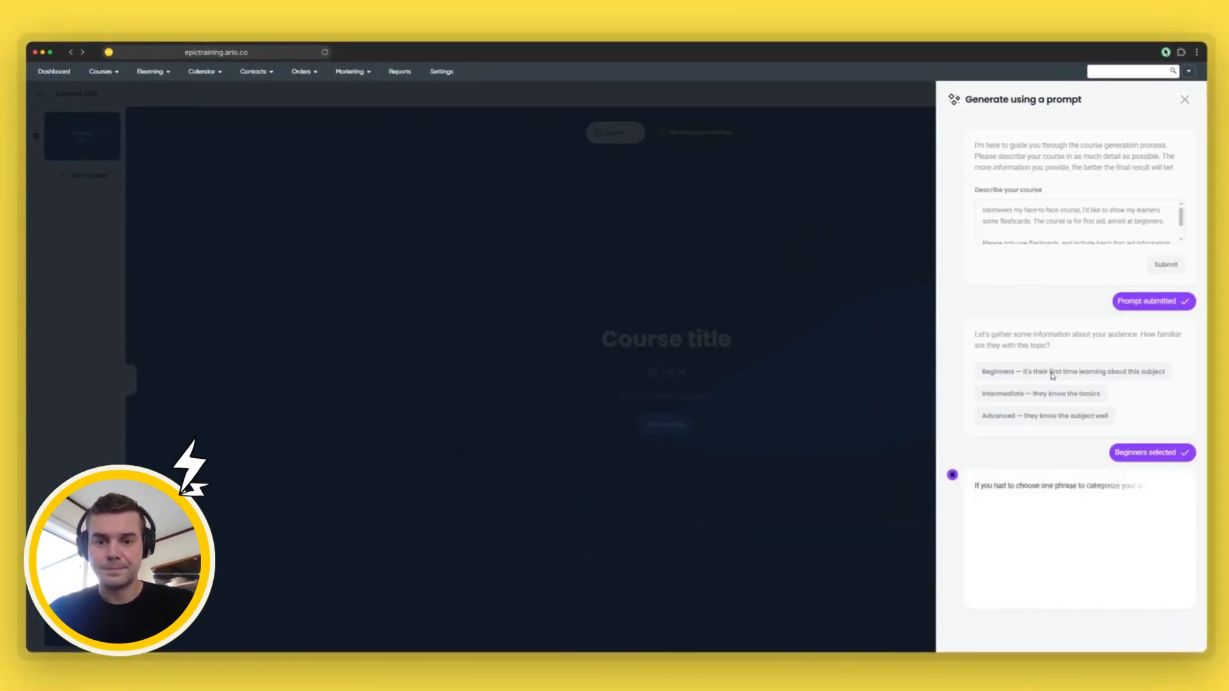
click(1137, 620)
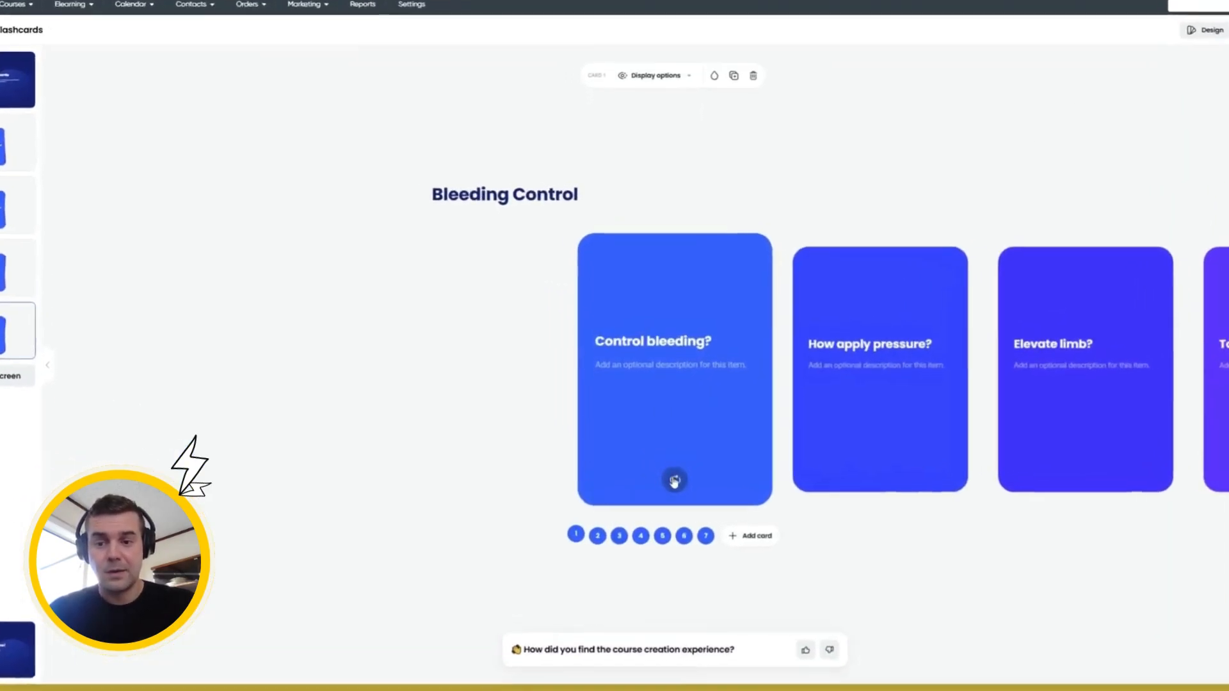
Step: Review sample flashcards and their reverse sides on the Bleeding Control, CPR Basics and Choking Assistance screens
click(667, 477)
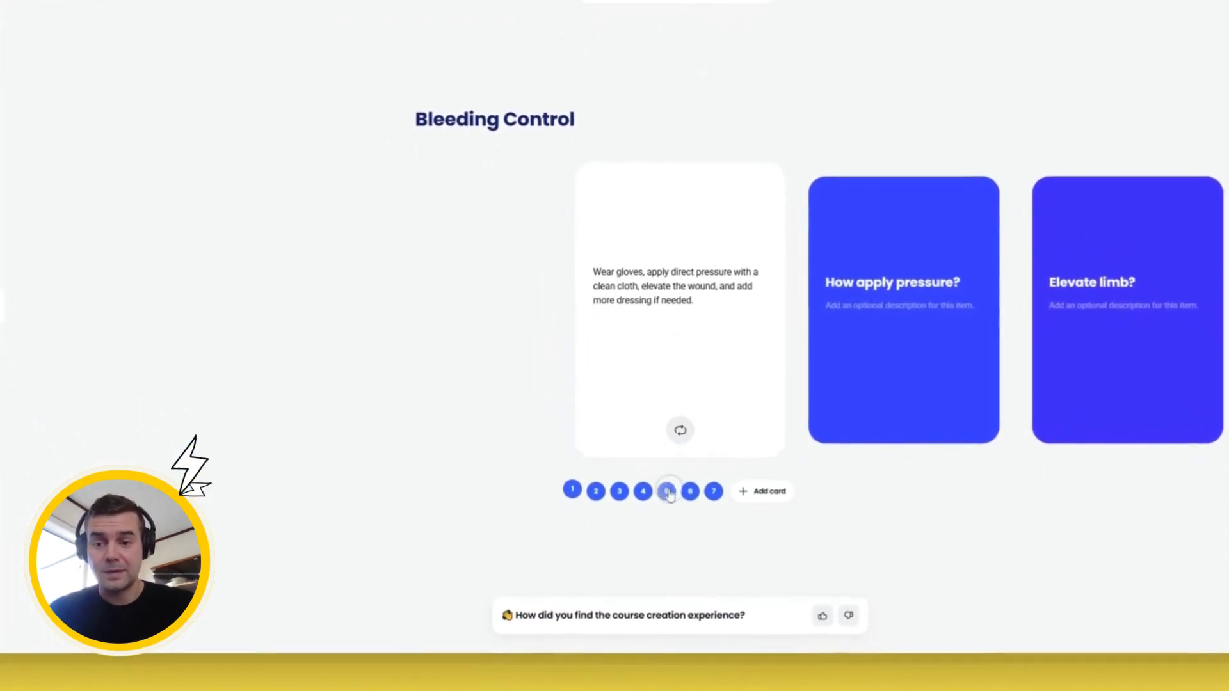
click(655, 525)
click(680, 426)
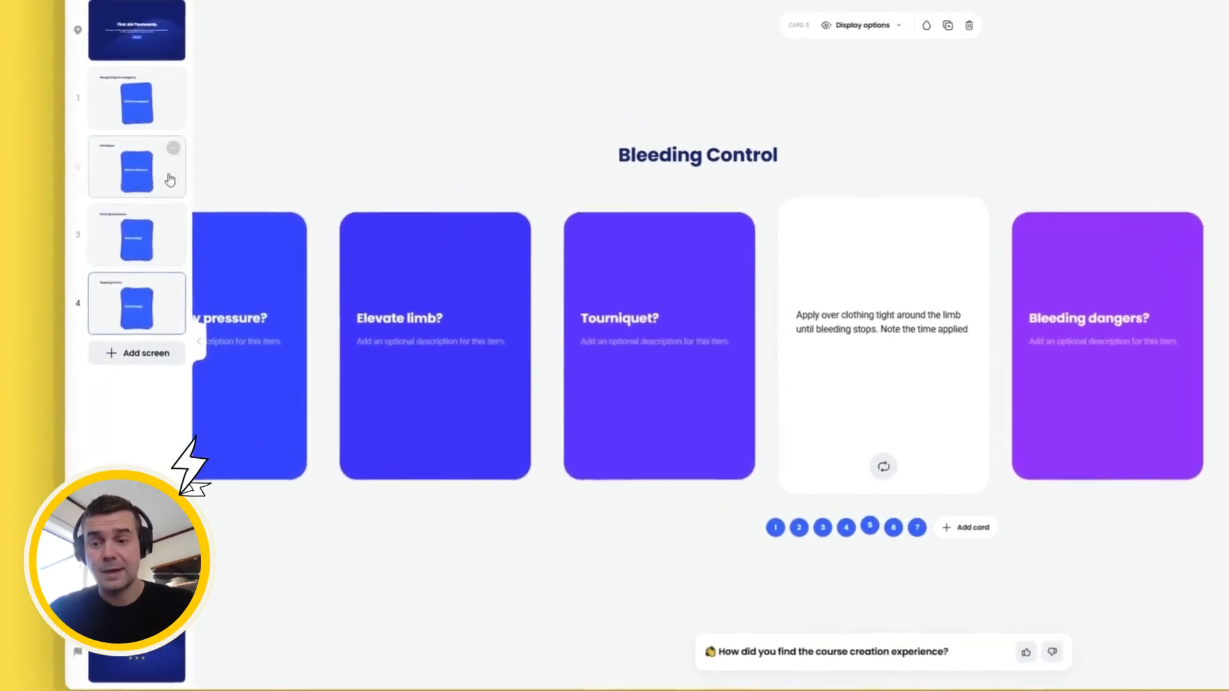
click(203, 188)
click(873, 543)
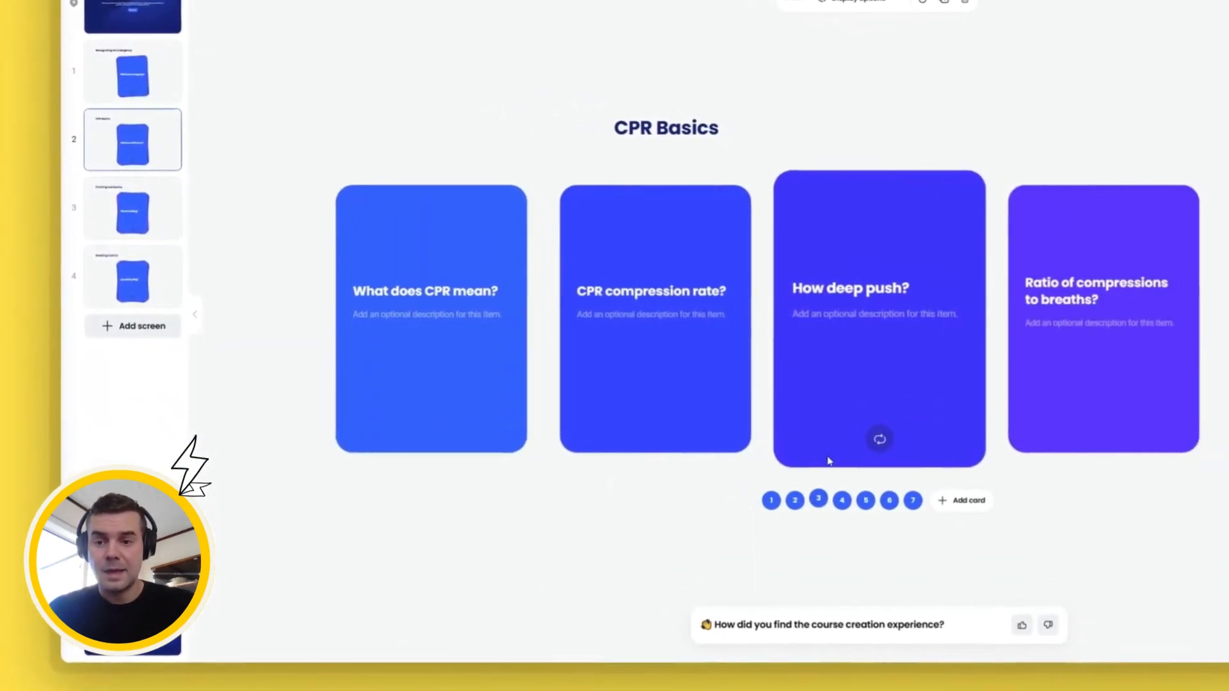
click(837, 448)
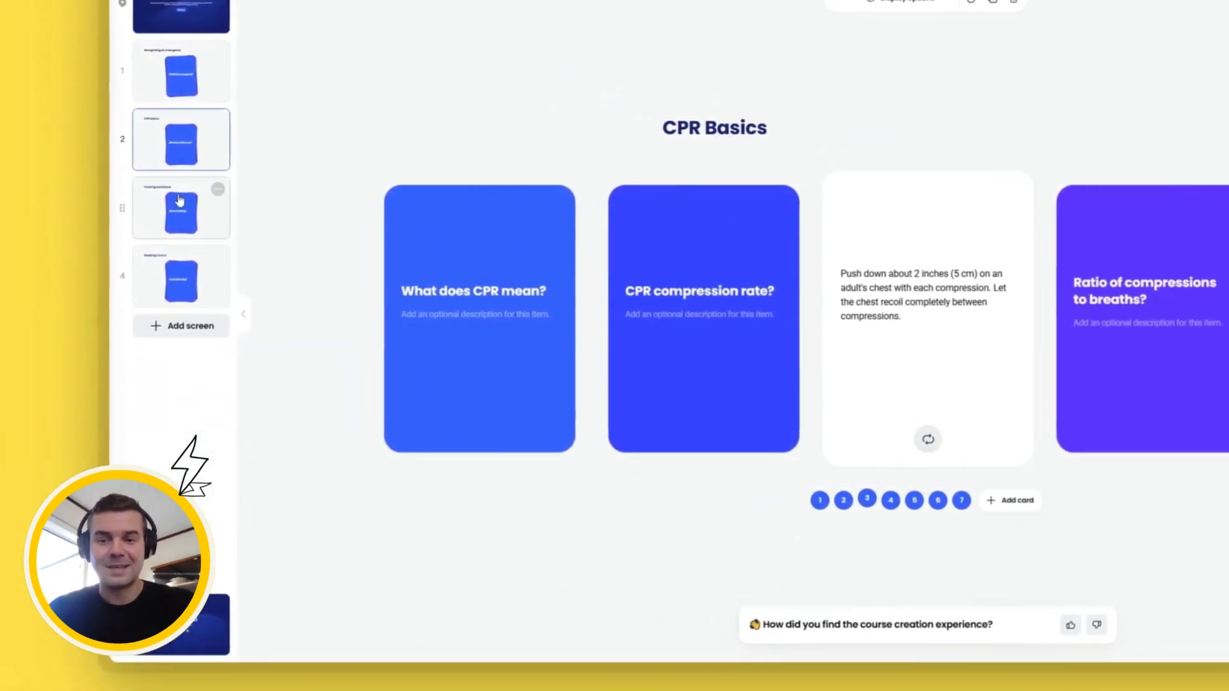
click(103, 204)
click(898, 500)
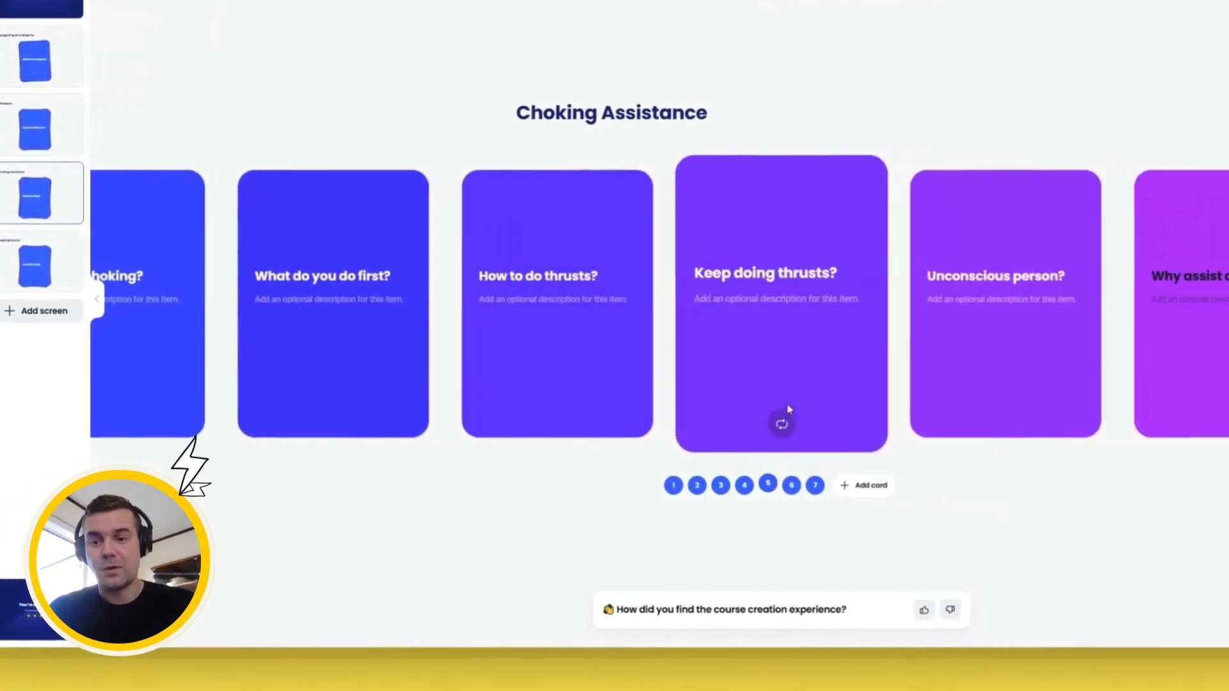
click(873, 393)
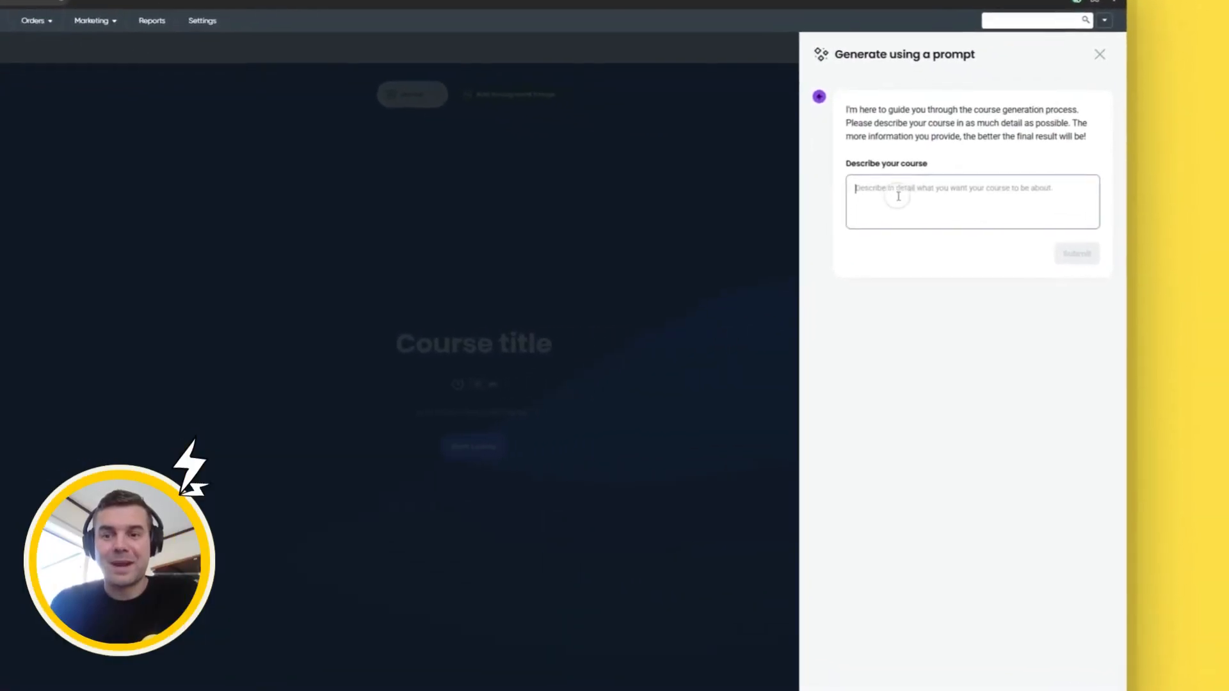
Step: Start the description of another generated course with "Create me a first aid for beginners course."
text(Create me a)
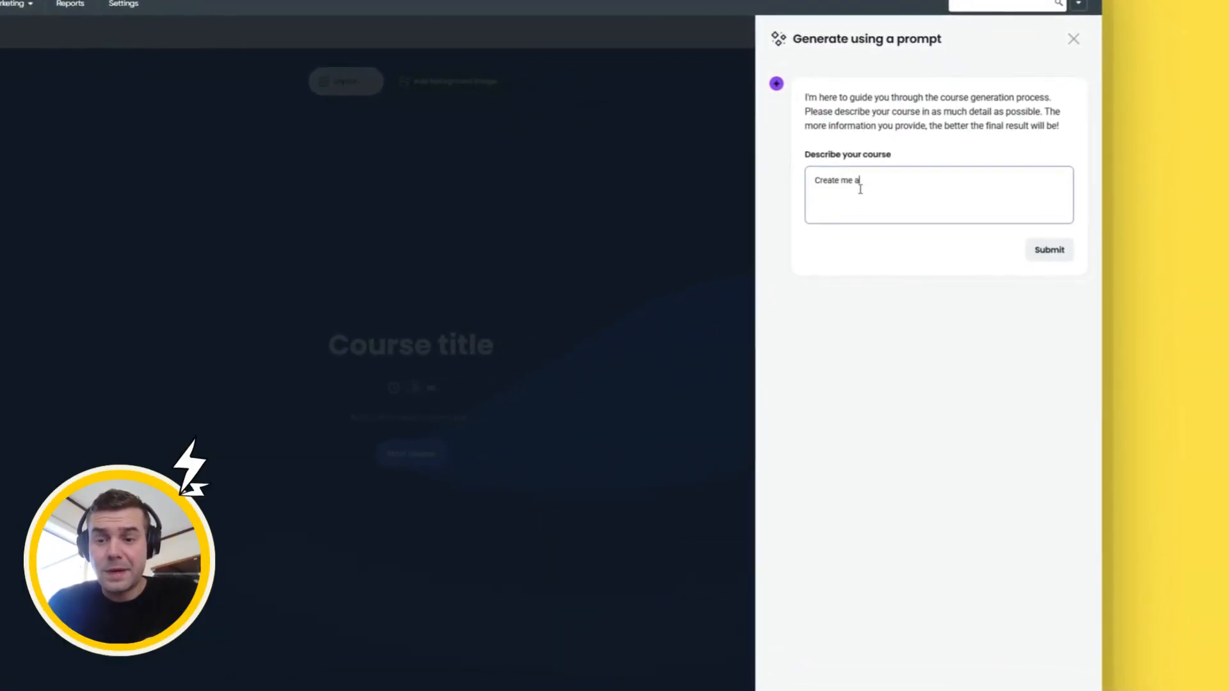
text( first aid for begin)
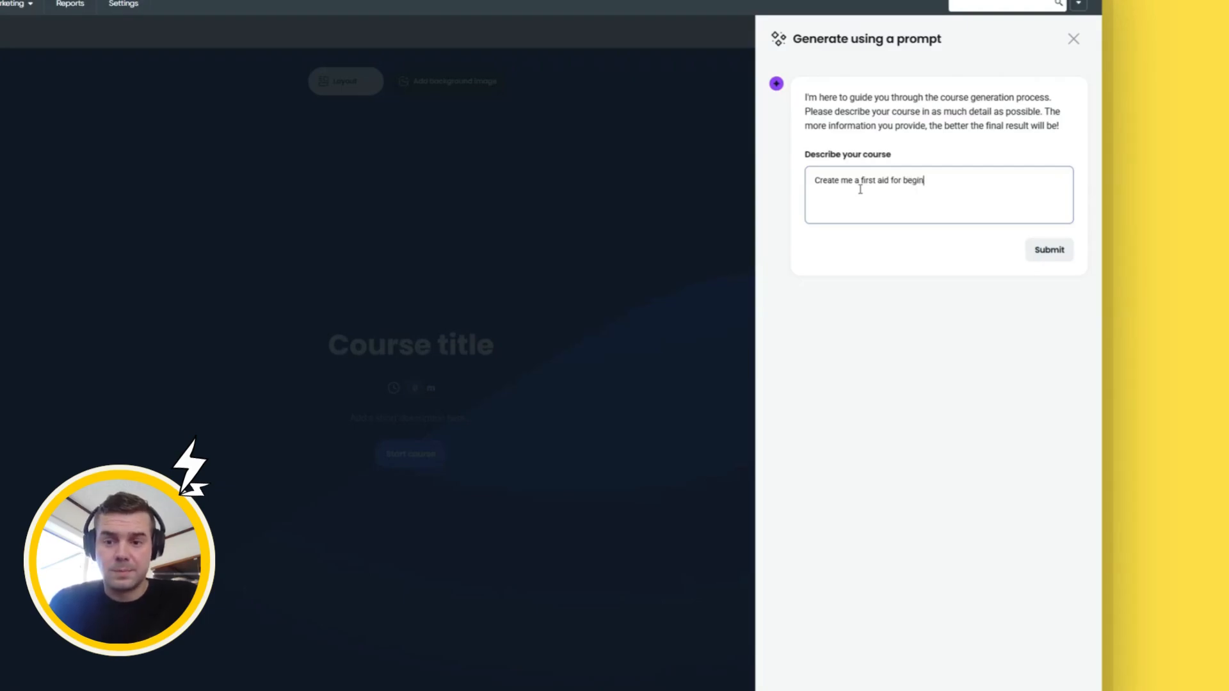
text(ners course.)
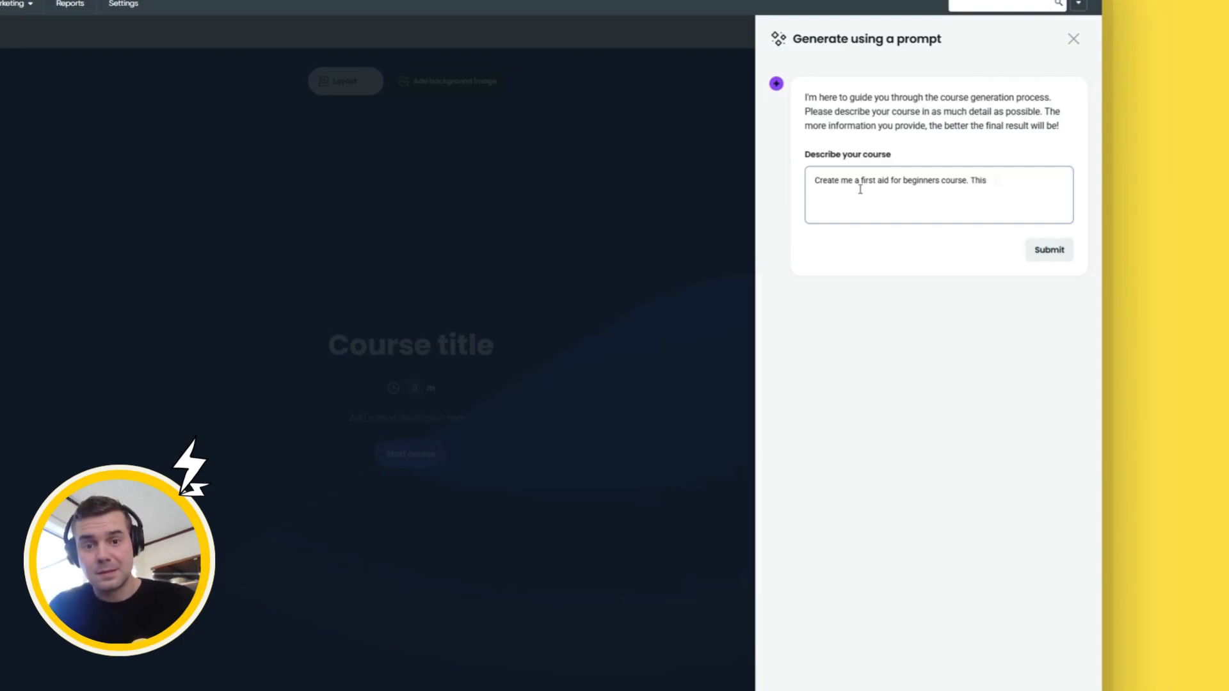
Step: Add "This will focus on a quiz at the end. This course will be taken at the end of a face-to-face training session." and submit it
text(This will focus on a quiz at the end. This course will)
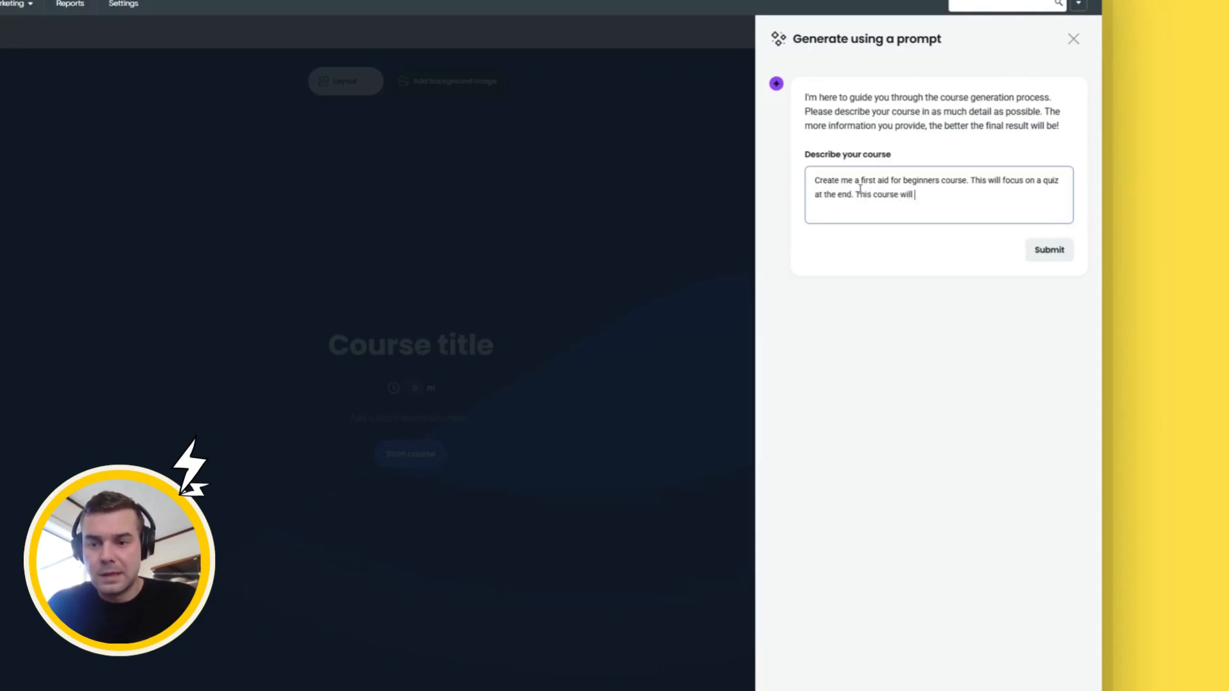
text(be taken at the end of a face-to-face t)
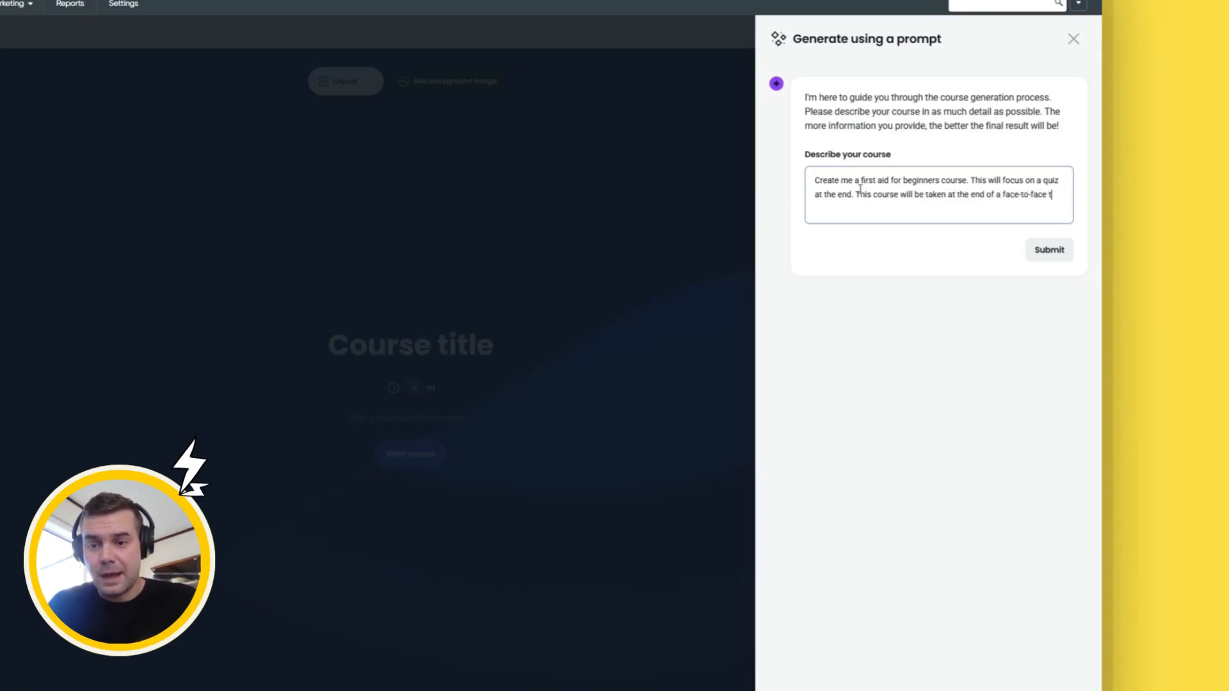
text(raining session)
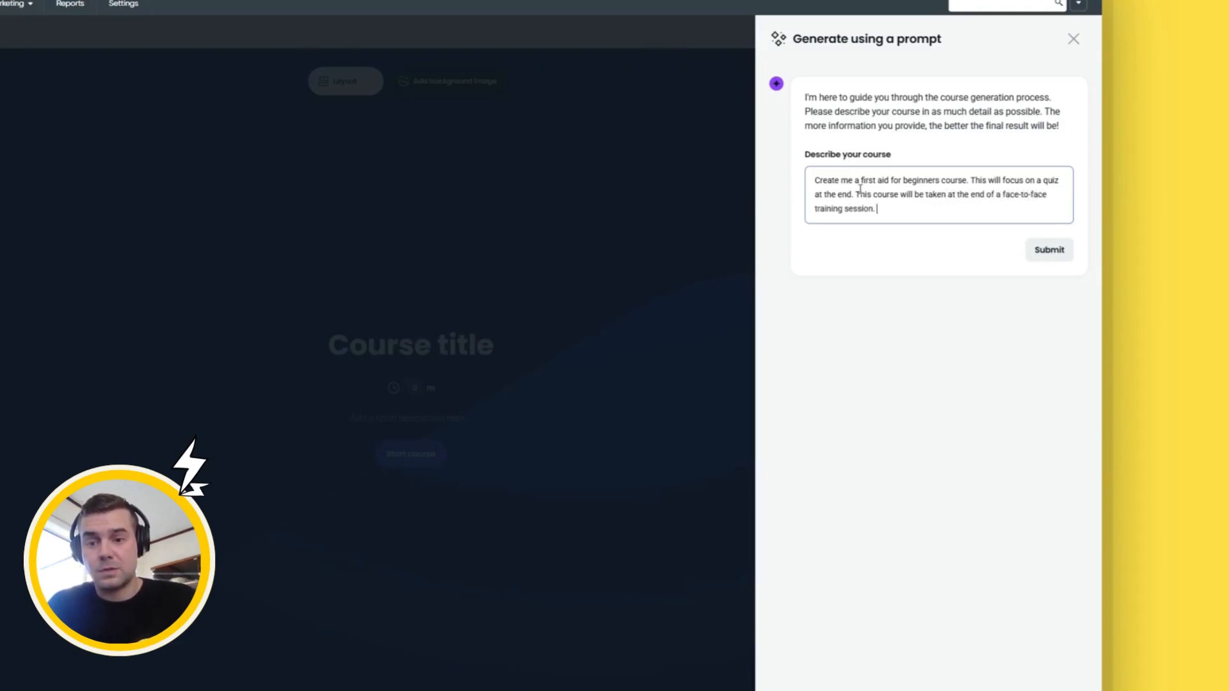
text(.)
click(1049, 250)
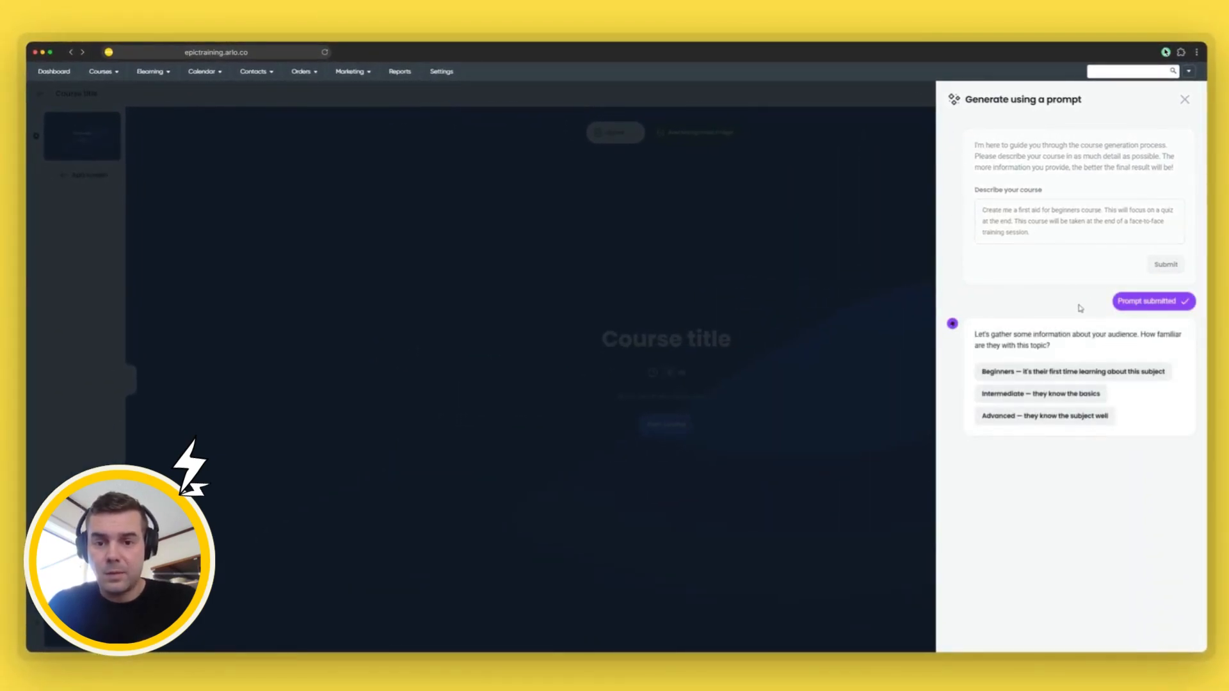
Step: Choose Beginners, Informal & Conversational and 4-6 screens, place Final Thoughts after the Quiz in the outline, and create the course
click(1051, 372)
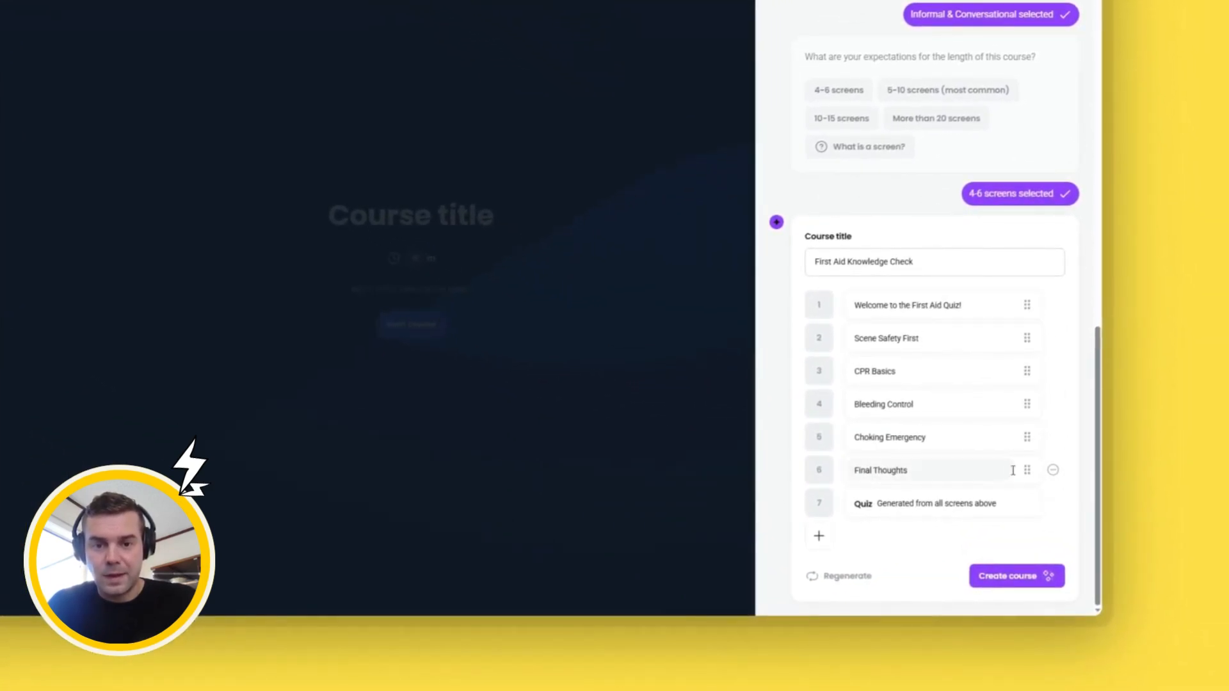
drag(1025, 470, 1022, 503)
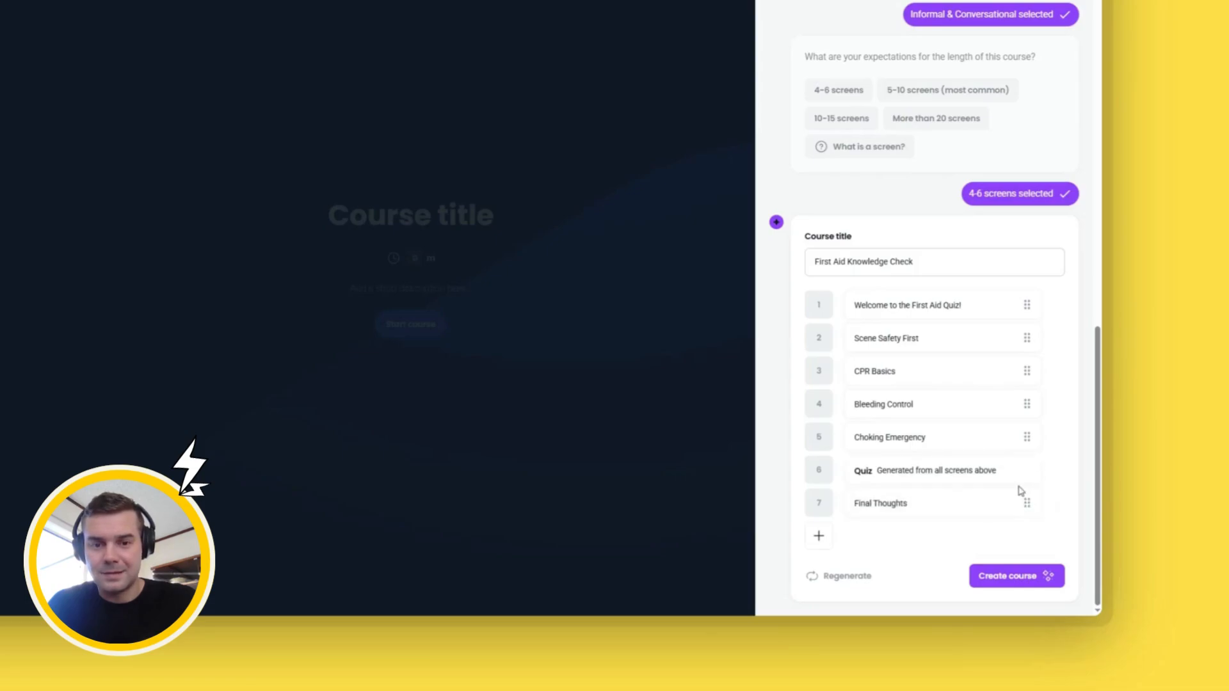
click(1026, 578)
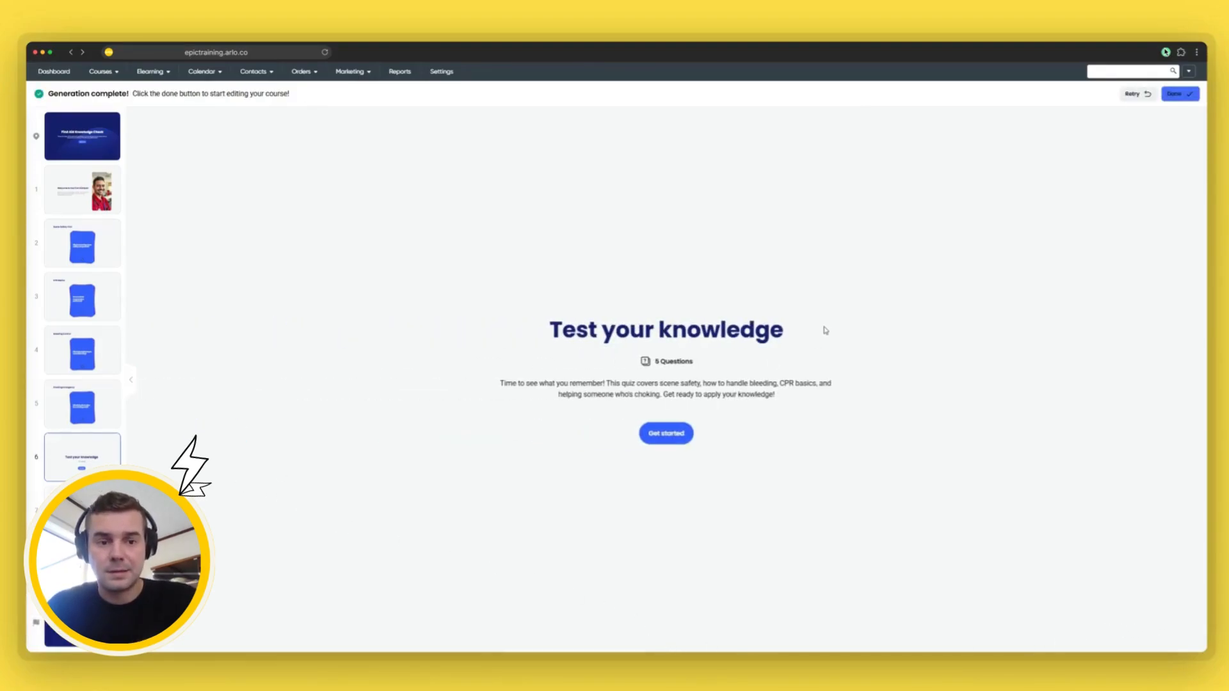
click(1180, 93)
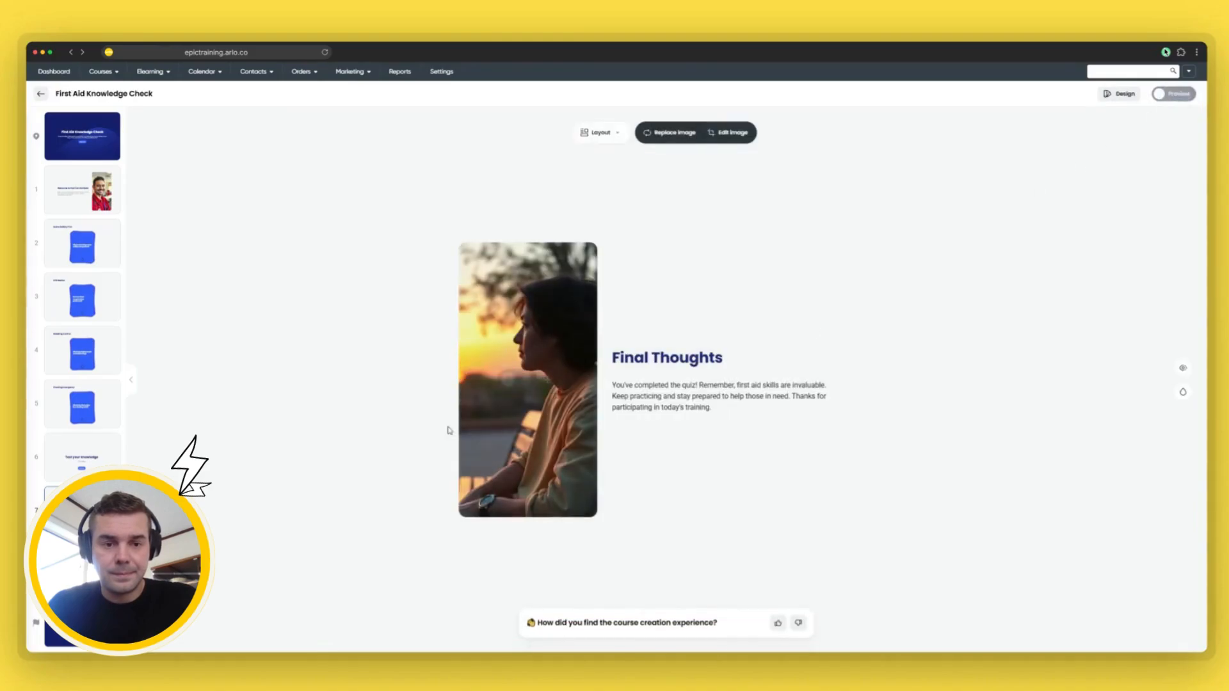
Step: Delete the Choking Emergency, Bleeding Control, CPR Basics, Scene Safety First and Welcome screens from the First Aid Knowledge Check course
click(112, 389)
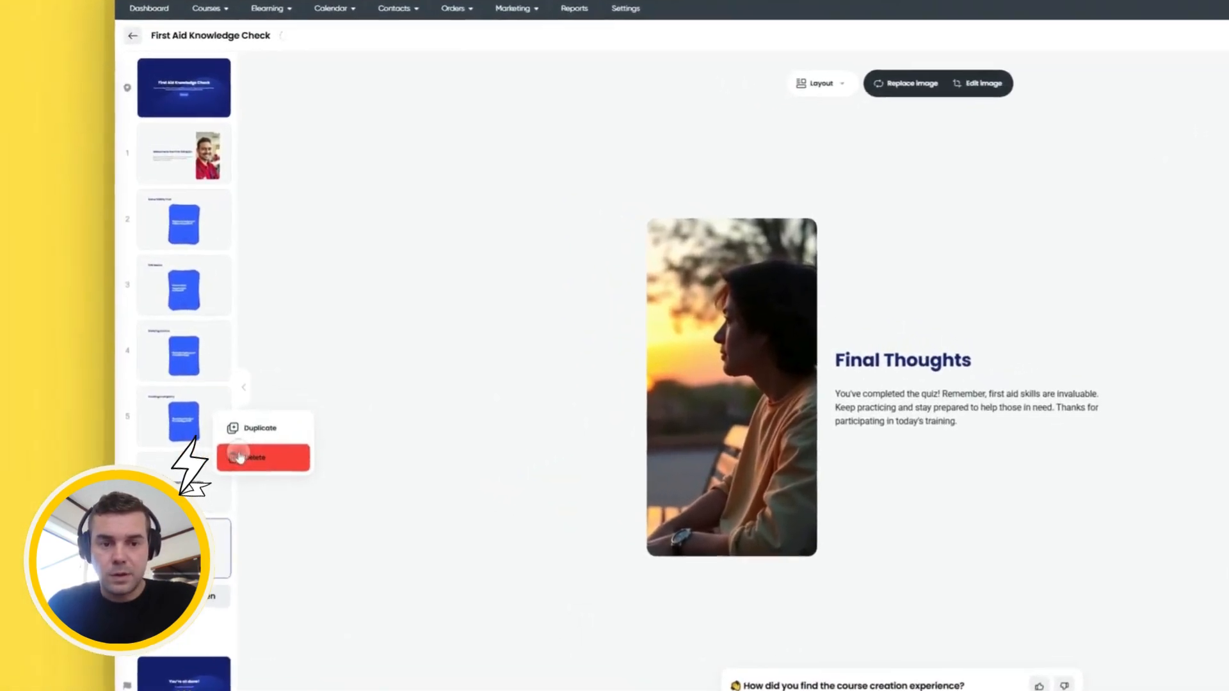
click(146, 443)
click(237, 332)
click(259, 392)
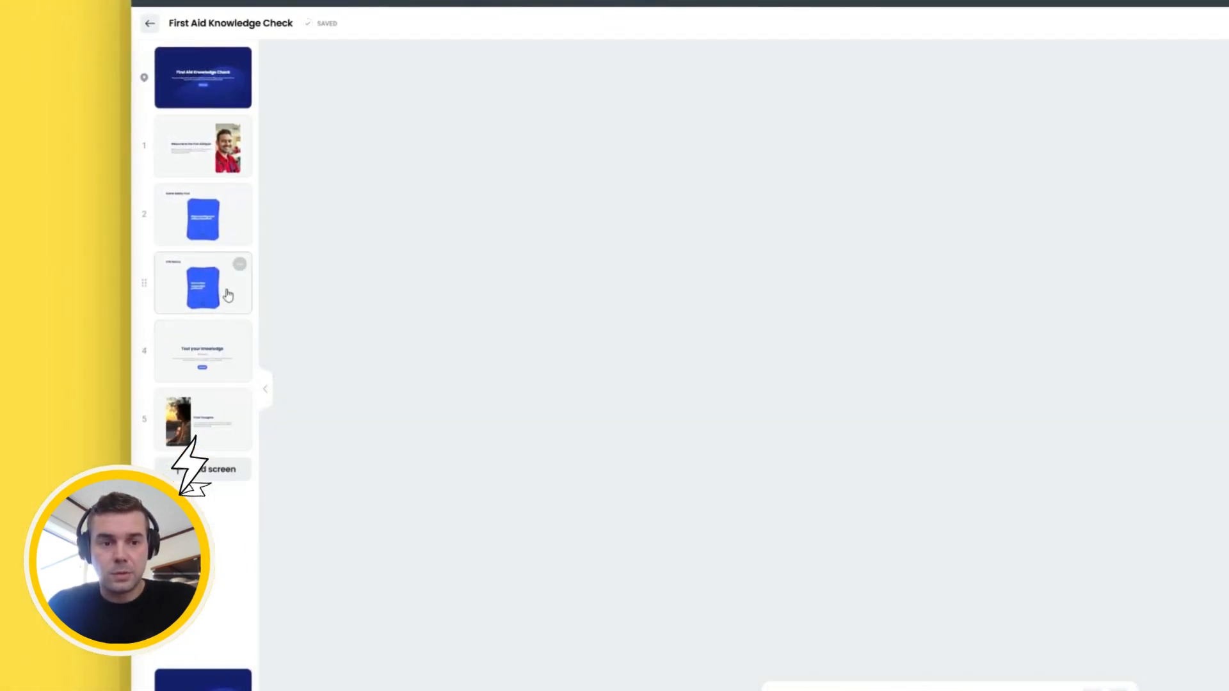
click(238, 274)
click(262, 324)
click(239, 196)
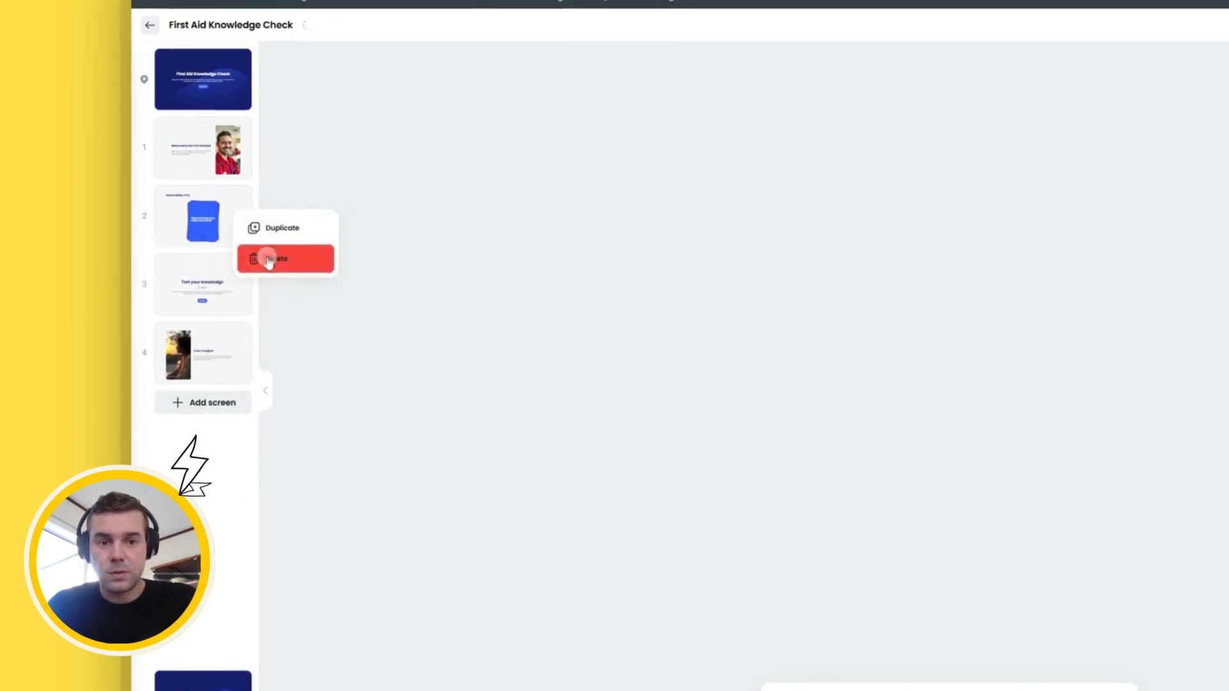
click(267, 260)
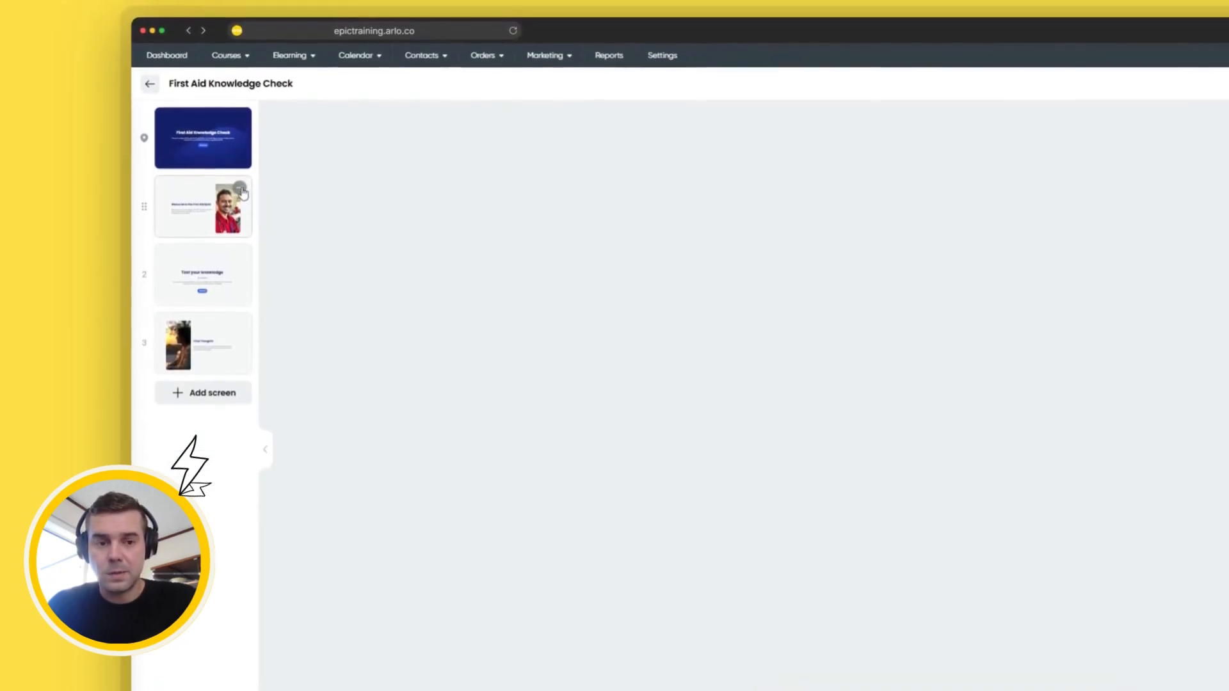
click(240, 192)
click(272, 250)
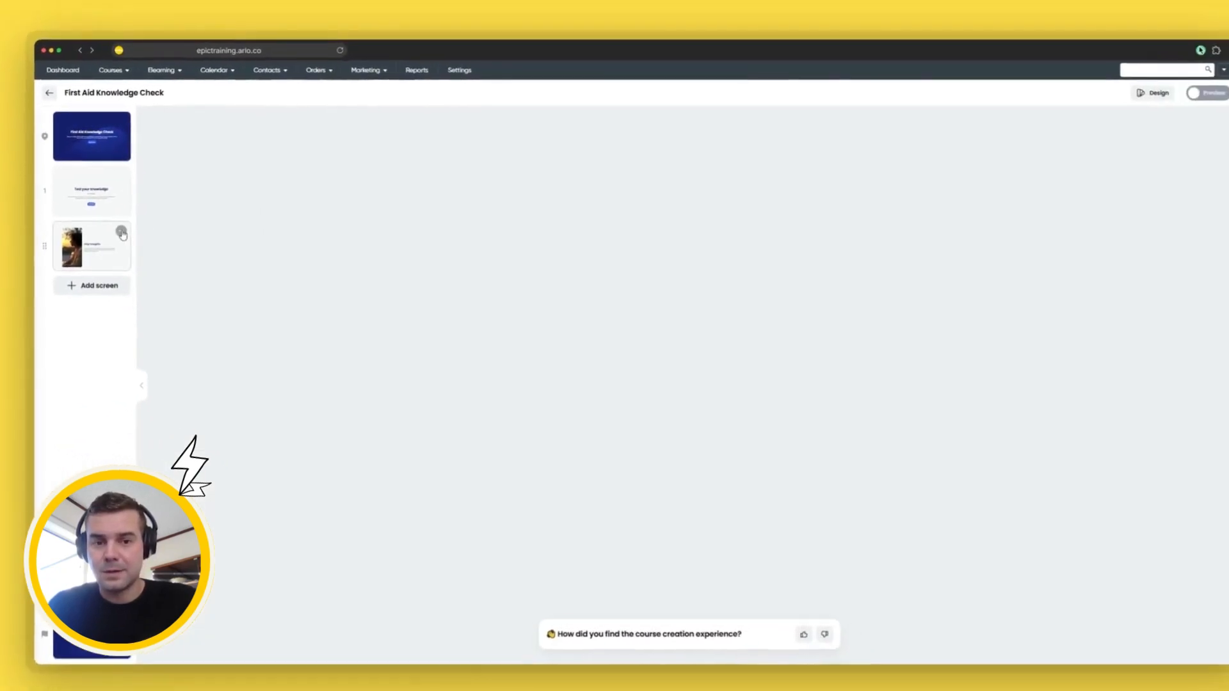
Step: Check the Final Thoughts screen and the Test your knowledge quiz screen
click(94, 237)
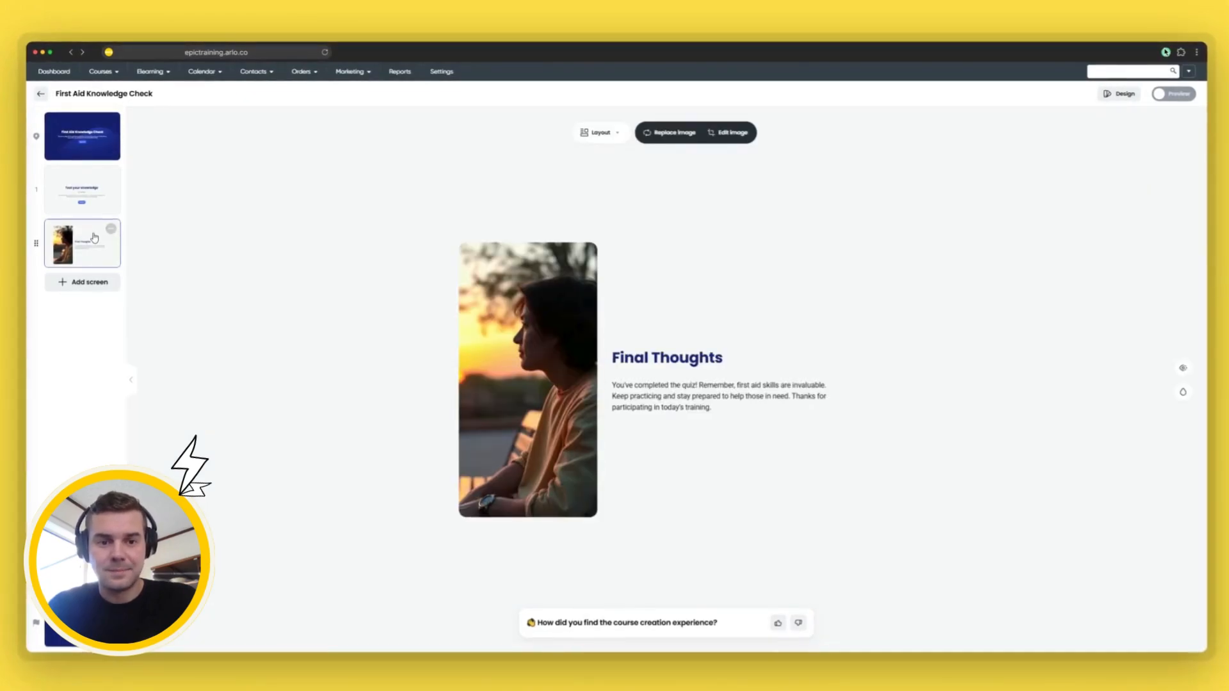
click(82, 203)
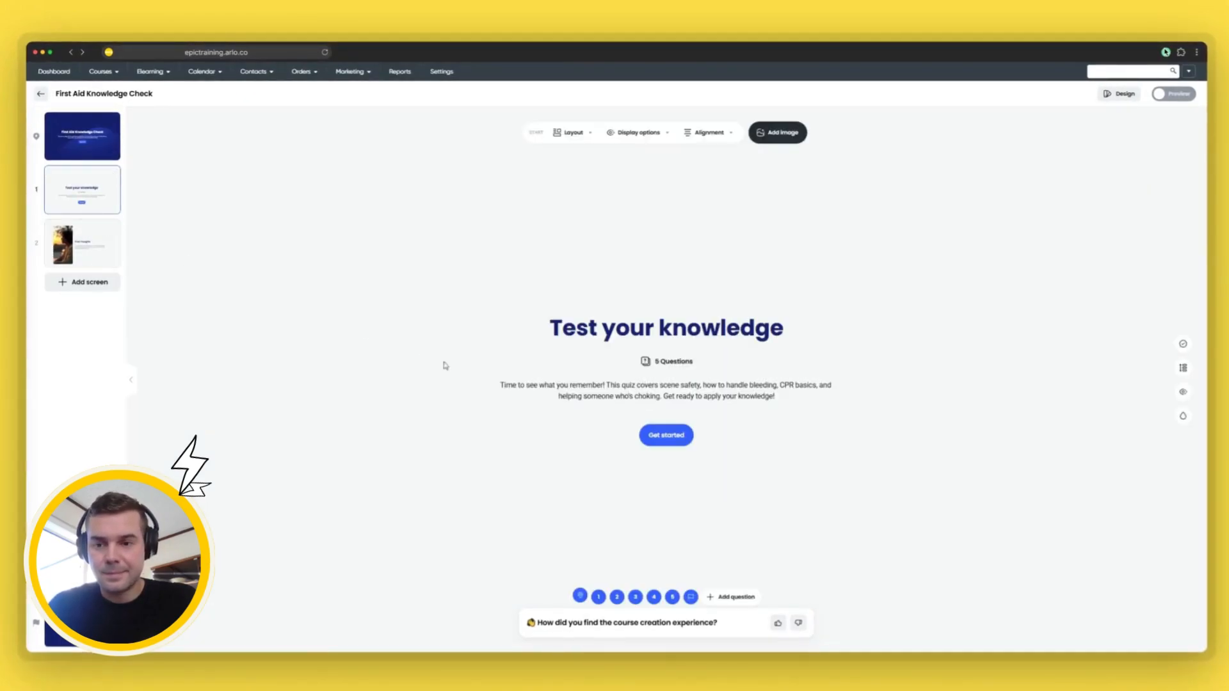
Step: Review questions 1 to 5 of the Test your knowledge quiz in order
click(598, 596)
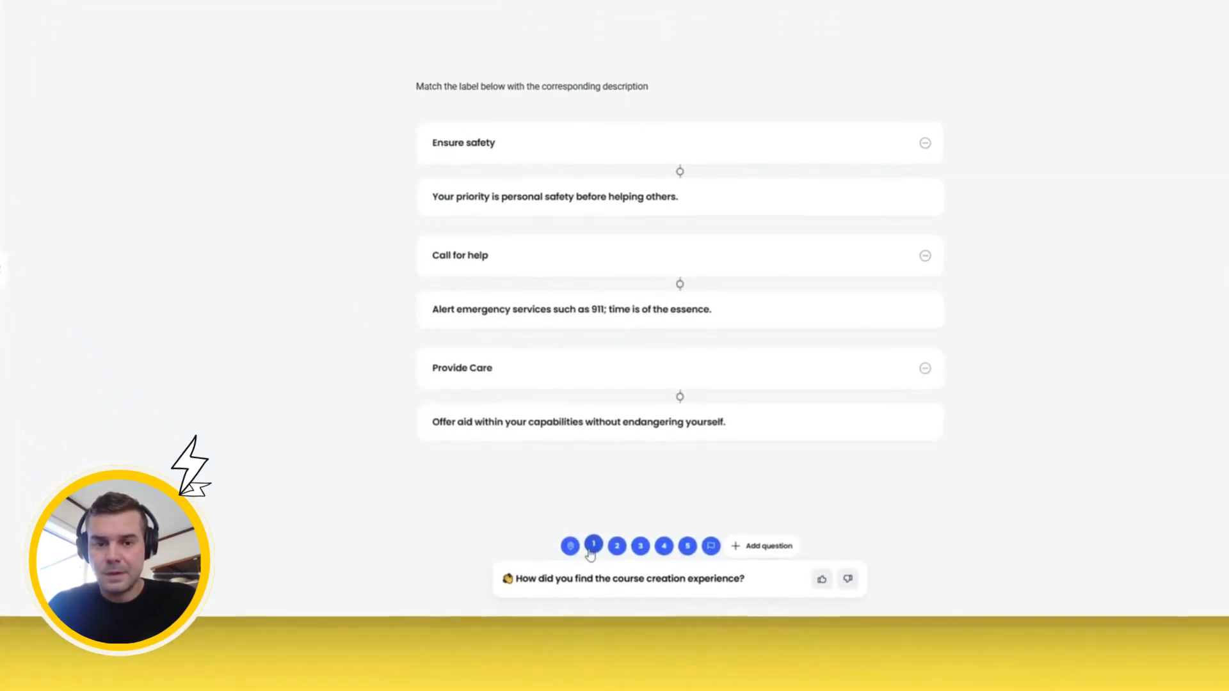
click(617, 546)
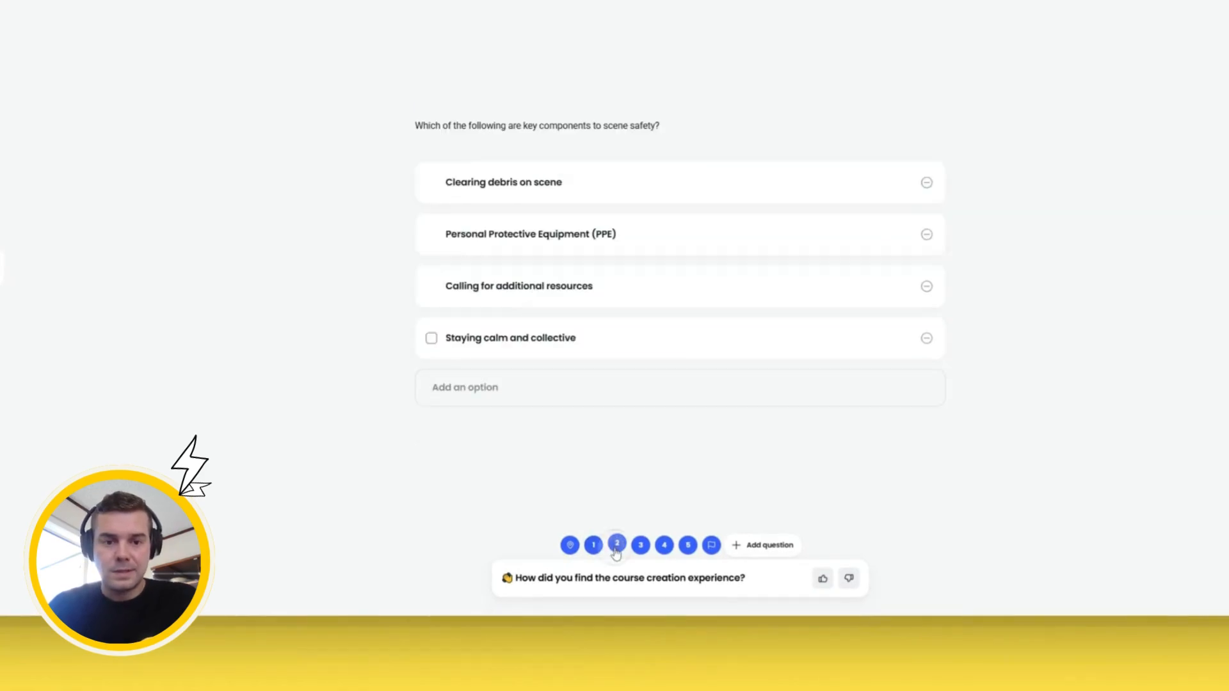
click(639, 545)
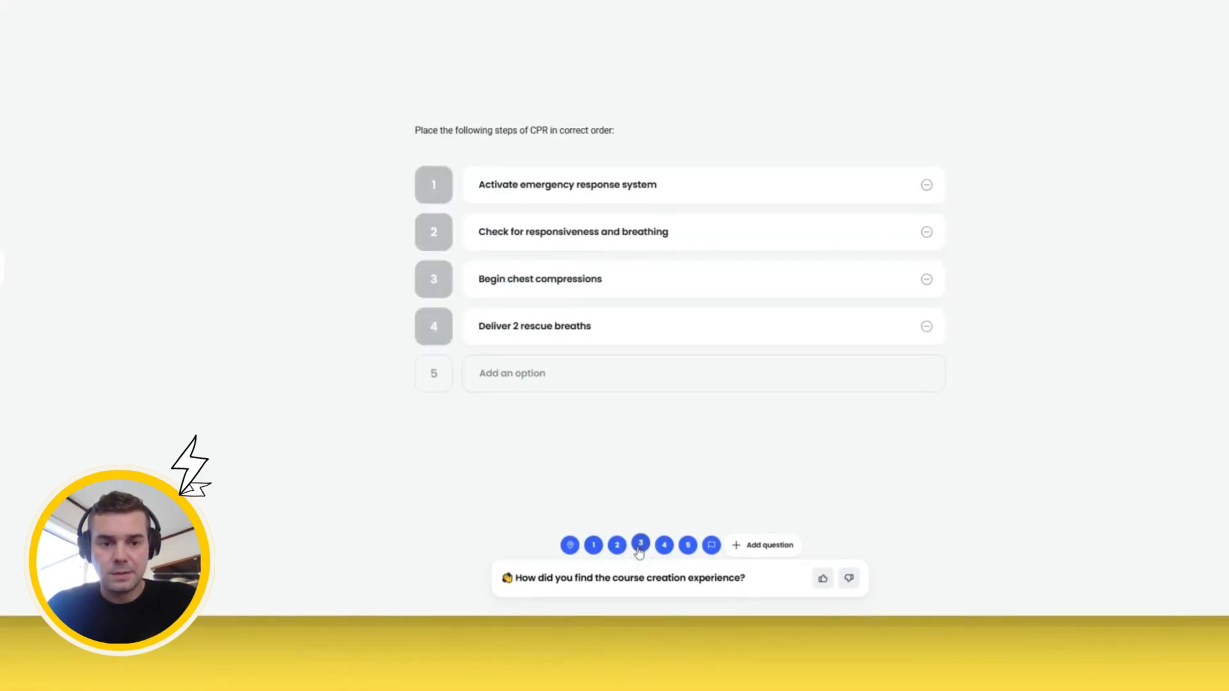
click(664, 546)
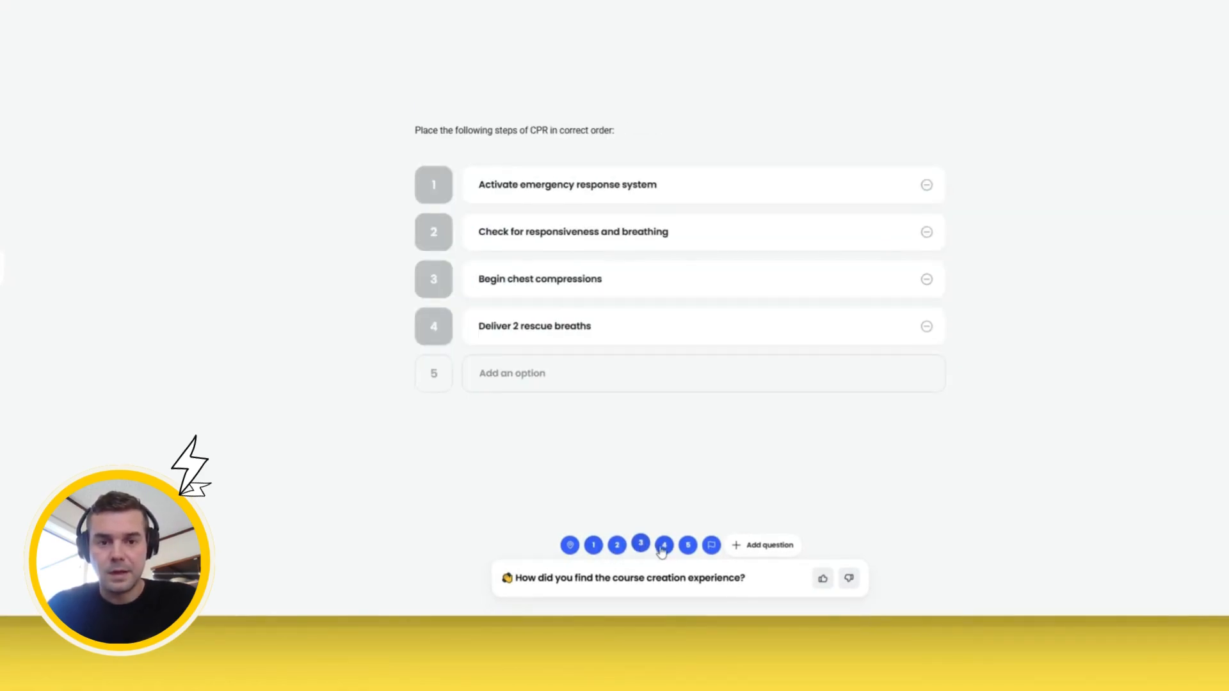
click(688, 545)
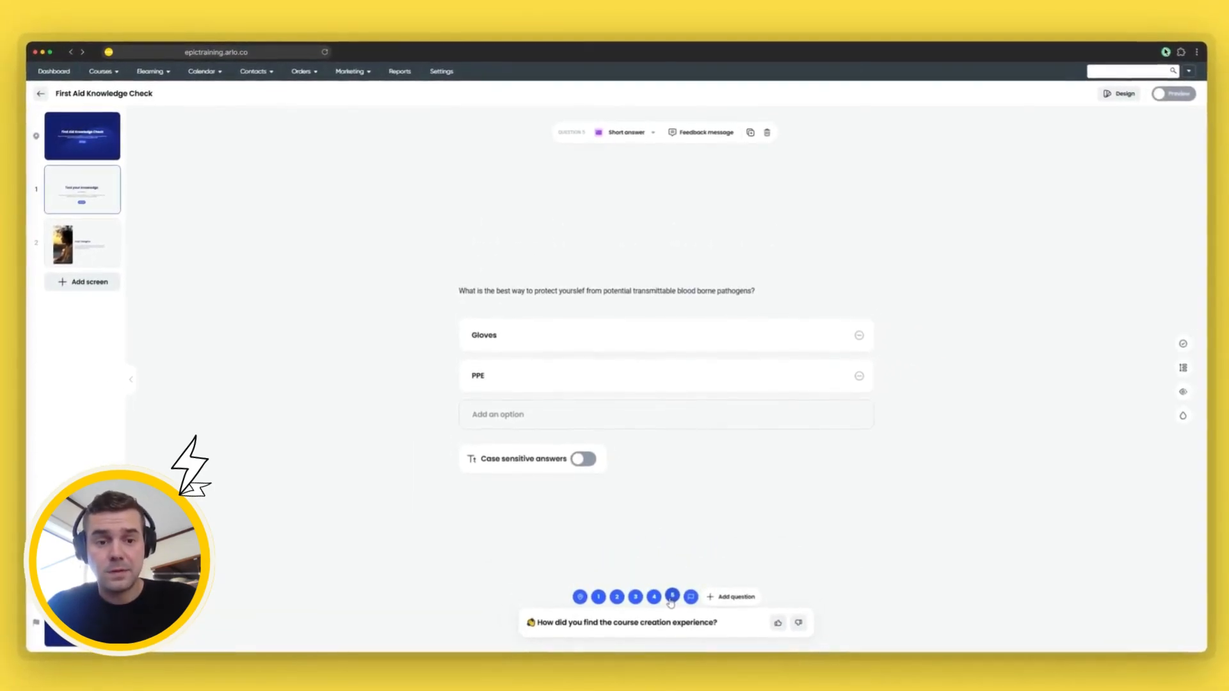
Step: Add "Helmet" as a third answer option to question 5 about protection from blood borne pathogens
click(544, 419)
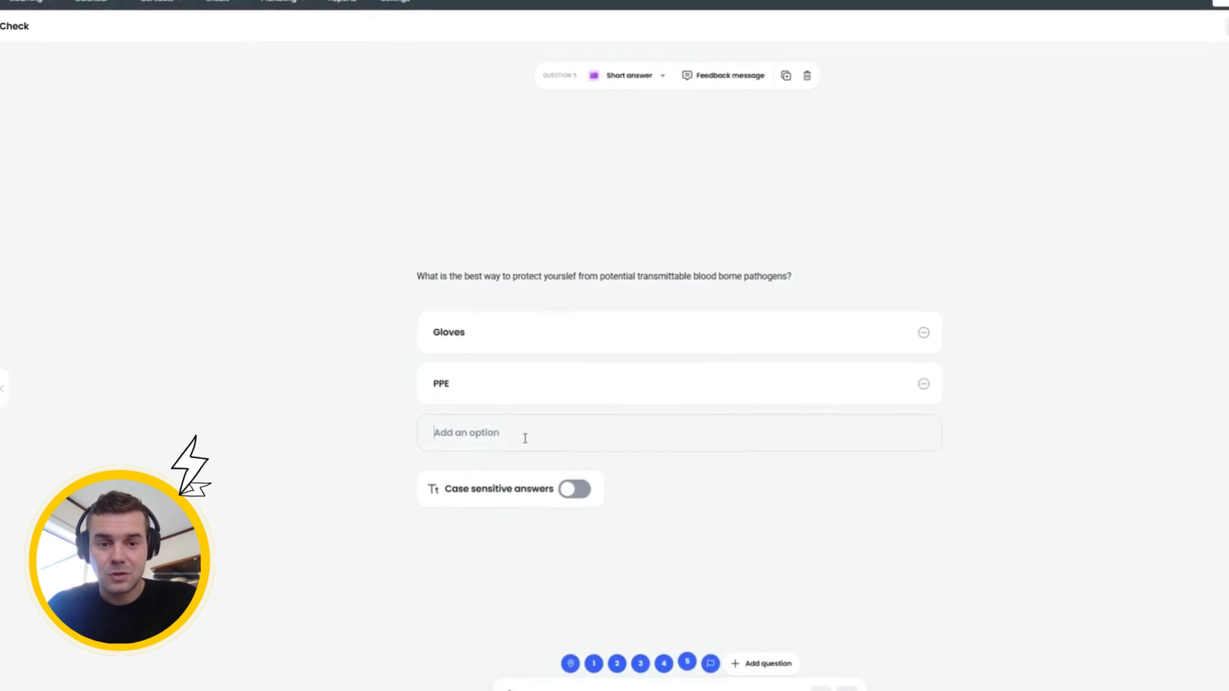
text(Ho)
text(let)
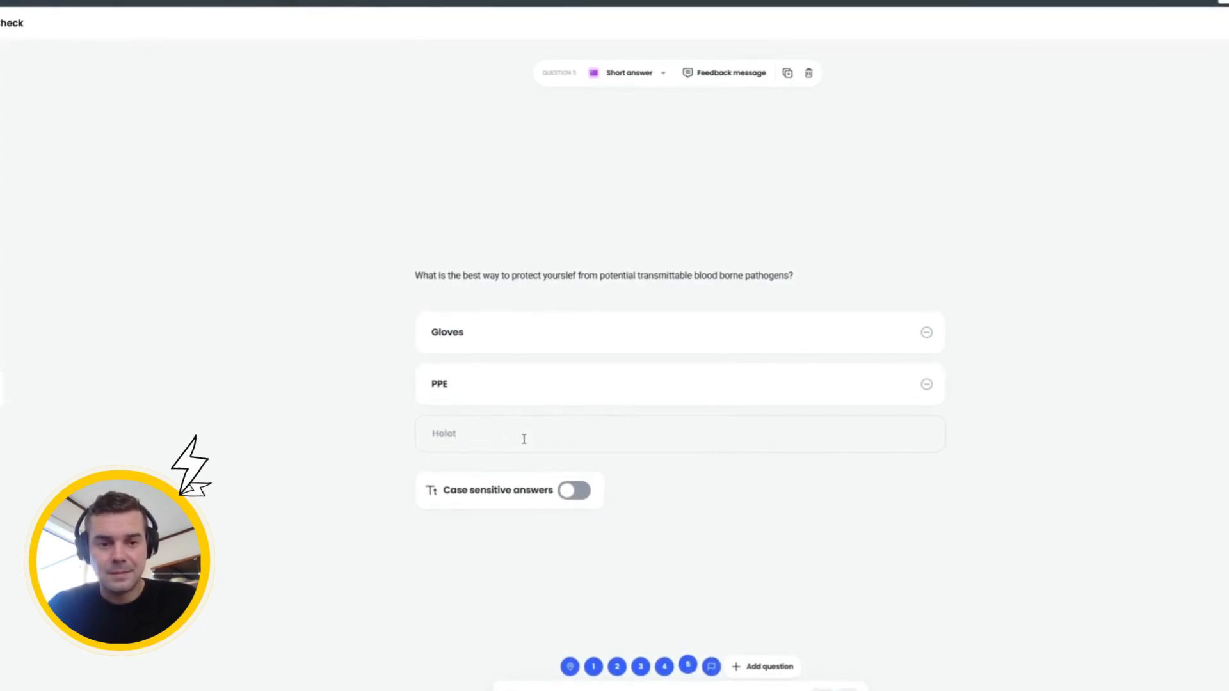
key(BackSpace)
key(BackSpace)
text(met)
click(326, 439)
drag(325, 438, 526, 414)
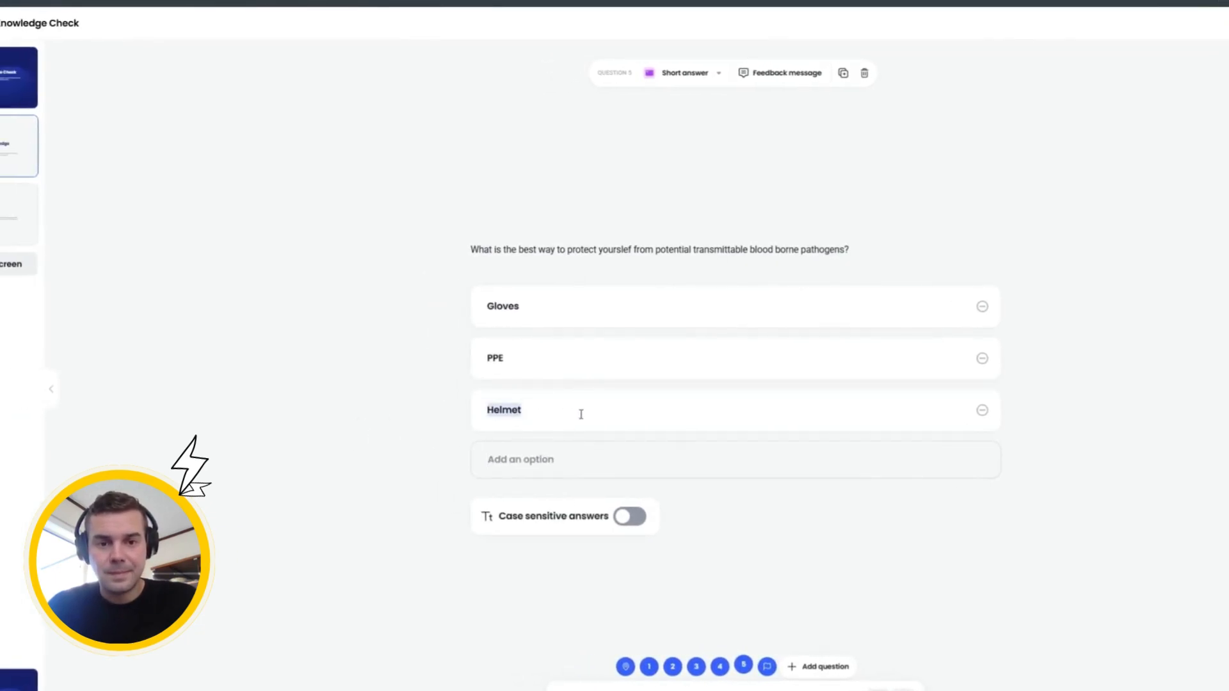
click(812, 412)
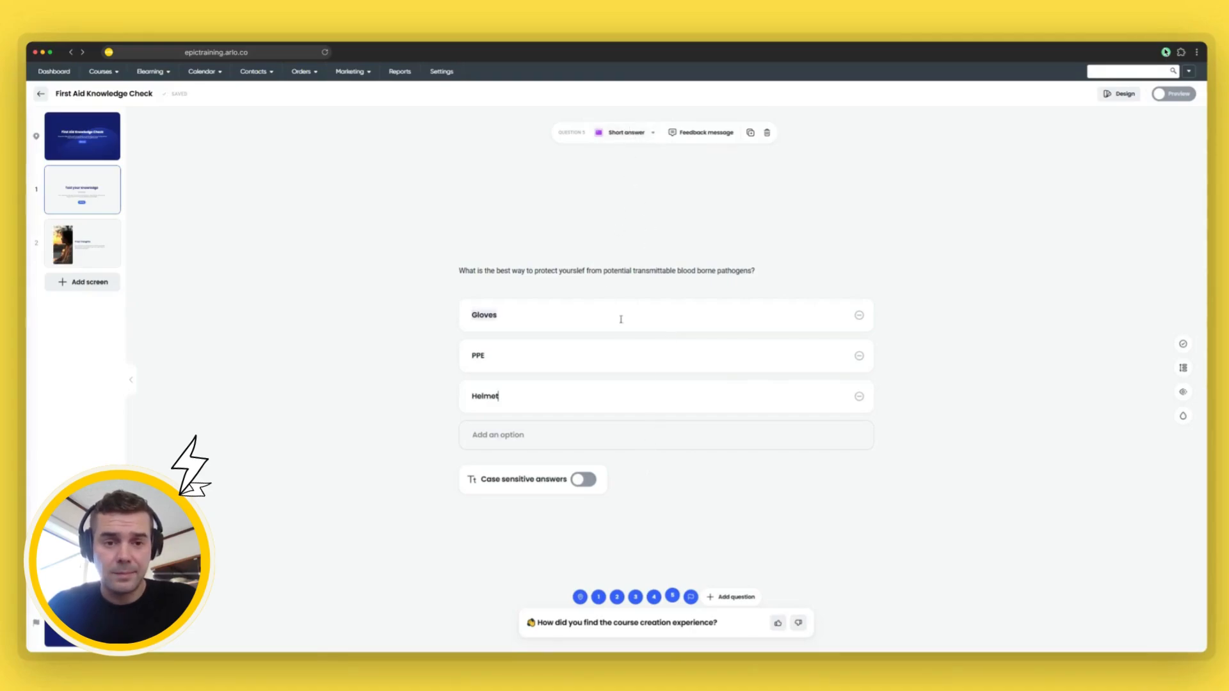
Step: Check the question types offered for question 5 and open its feedback messages
click(626, 133)
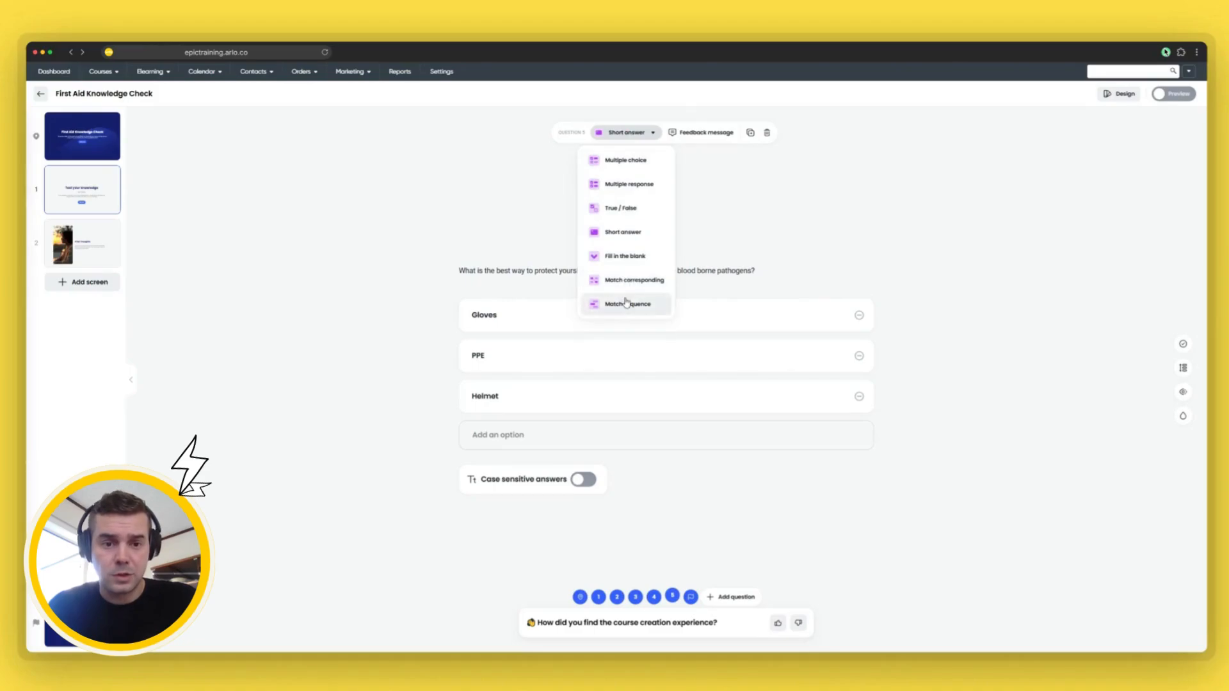
click(698, 137)
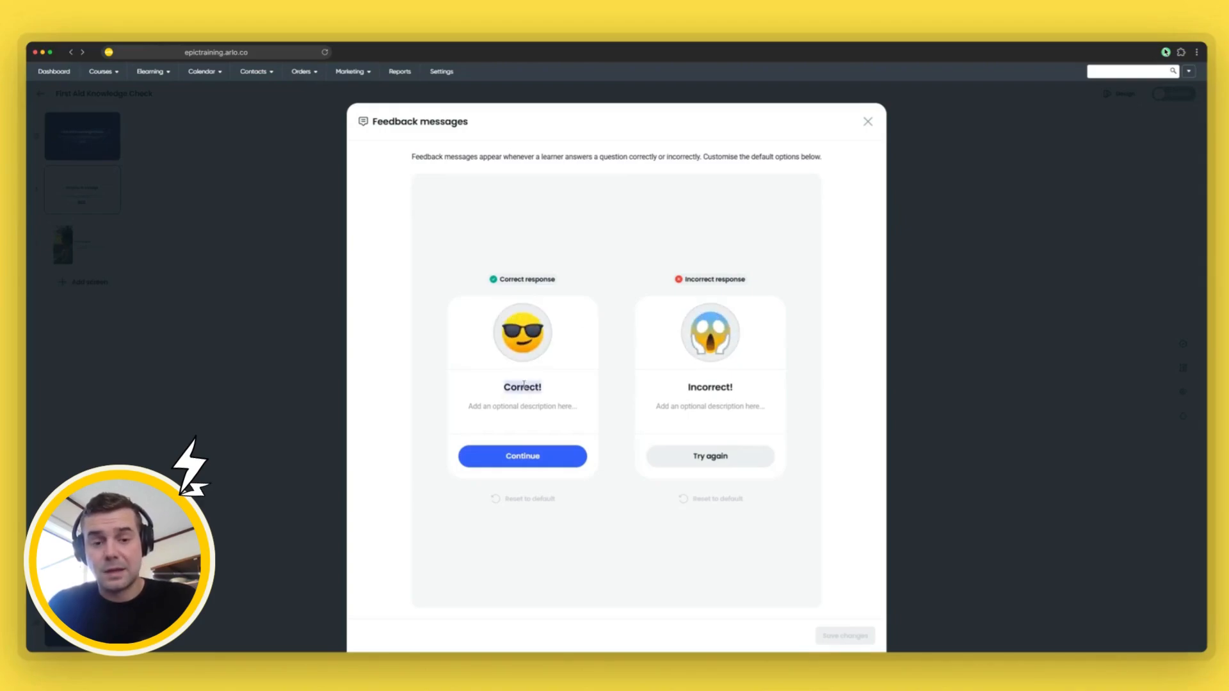
Step: Try "test" as the optional description of the Correct response message and clear it again
click(518, 404)
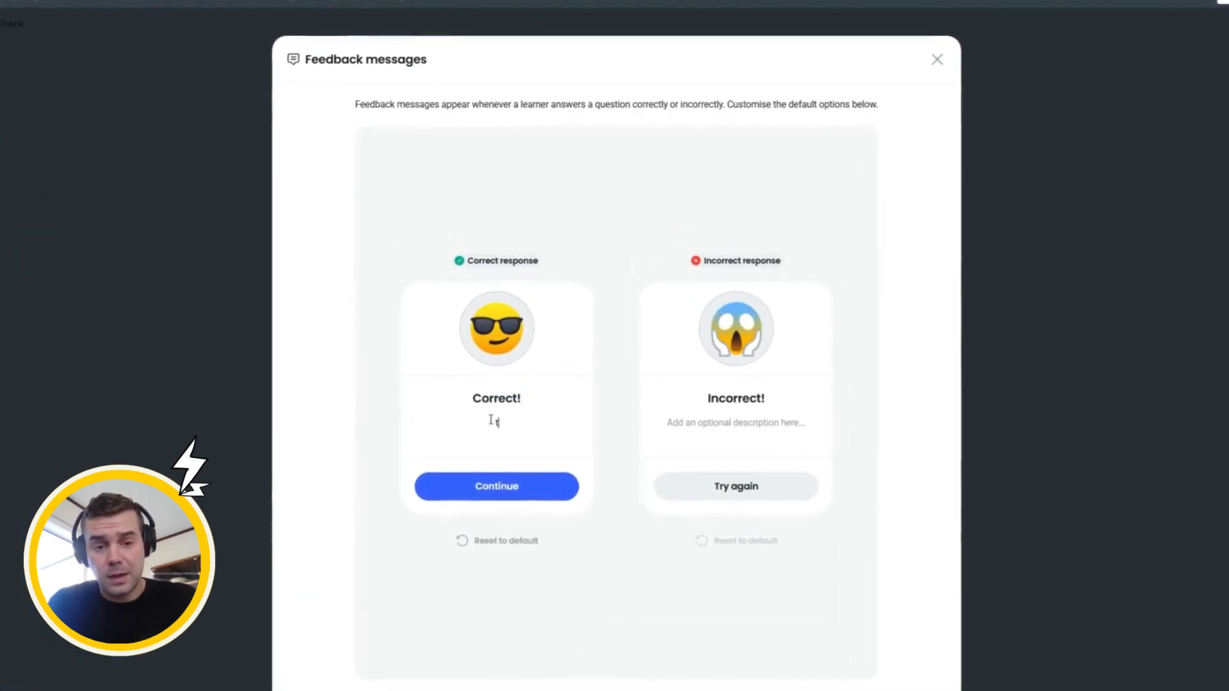
text(test)
key(BackSpace)
key(BackSpace)
key(BackSpace)
key(BackSpace)
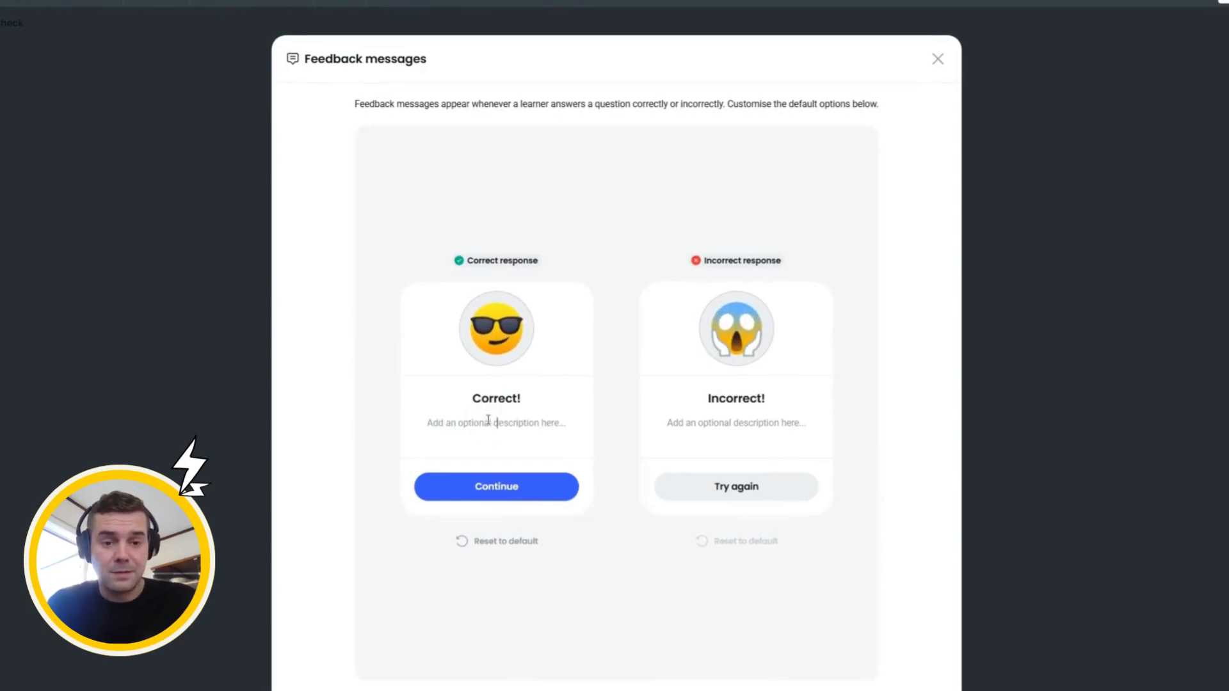